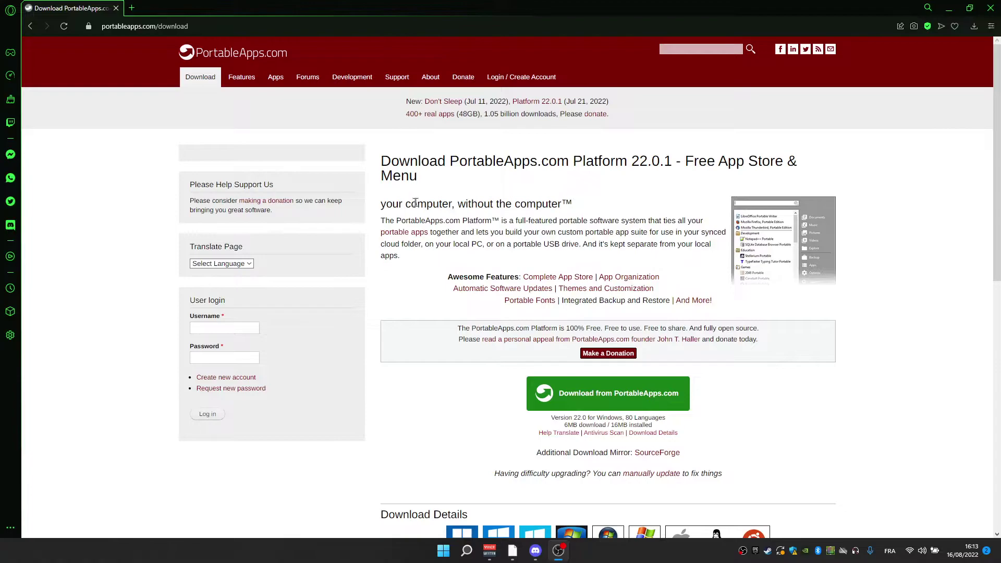
Step: Clear the desktop of open windows and start the PortableApps.com Platform installer in Français, continuing to the installation type choice
{"action": "left_click", "coordinate": [990, 8]}
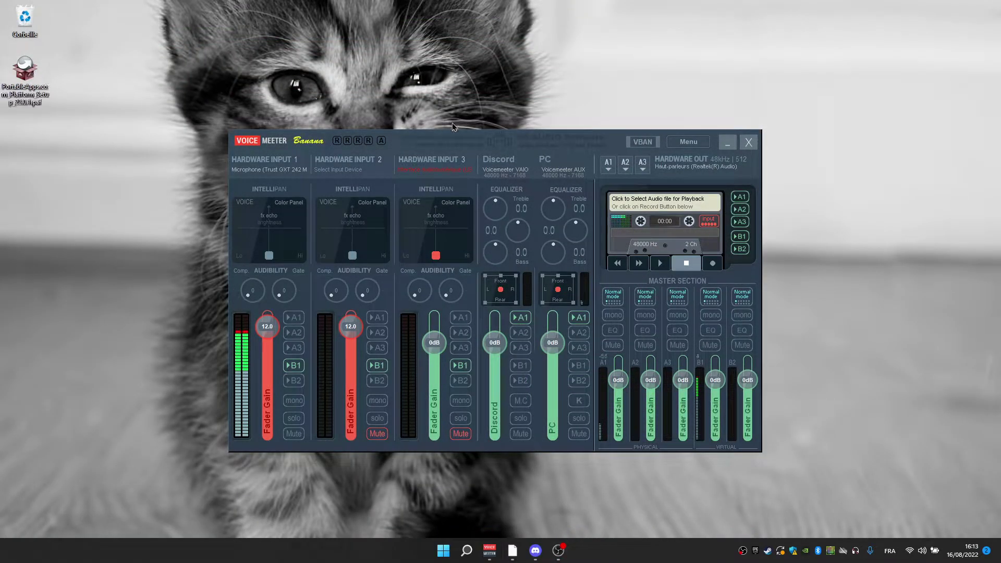
{"action": "left_click", "coordinate": [726, 144]}
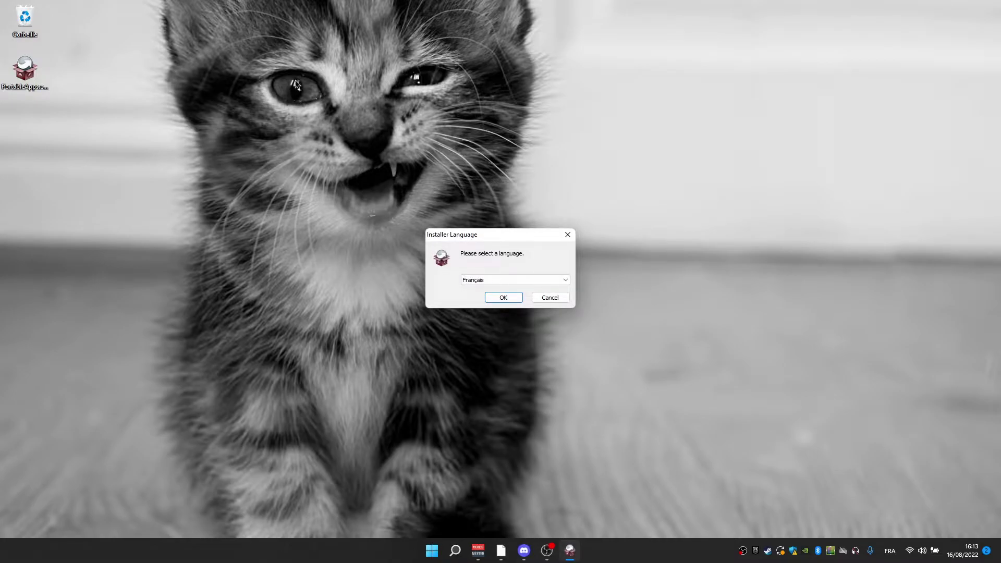
{"action": "left_click", "coordinate": [489, 298]}
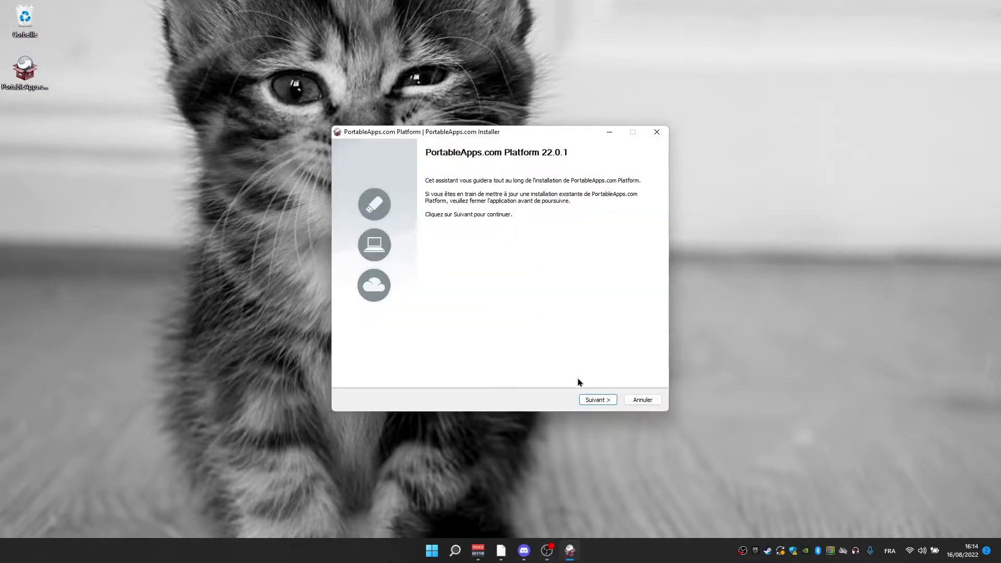
{"action": "left_click", "coordinate": [590, 400]}
{"action": "left_click", "coordinate": [588, 401]}
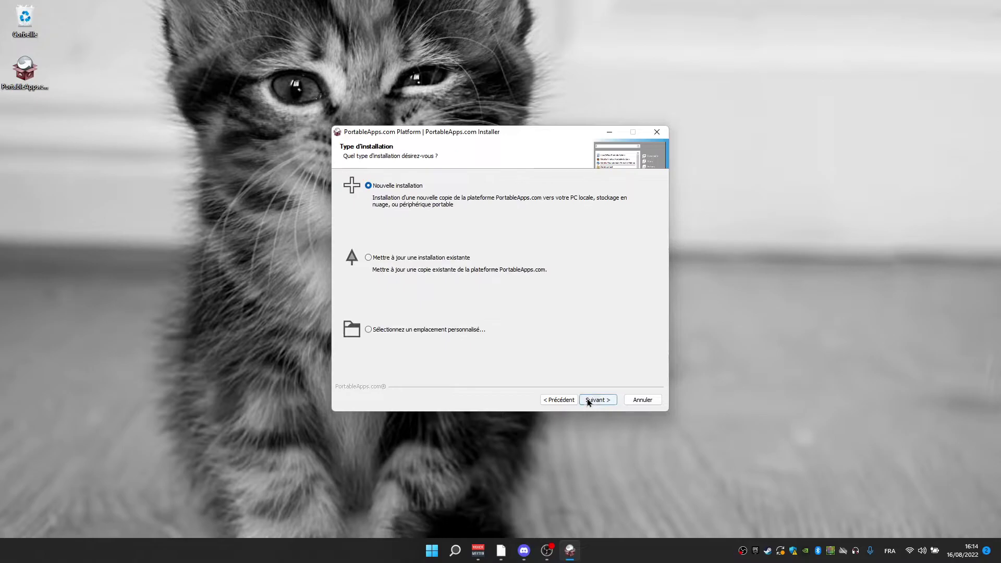
Step: Install the platform to a custom location, choosing the Documents folder as the installation folder
{"action": "left_click", "coordinate": [369, 330]}
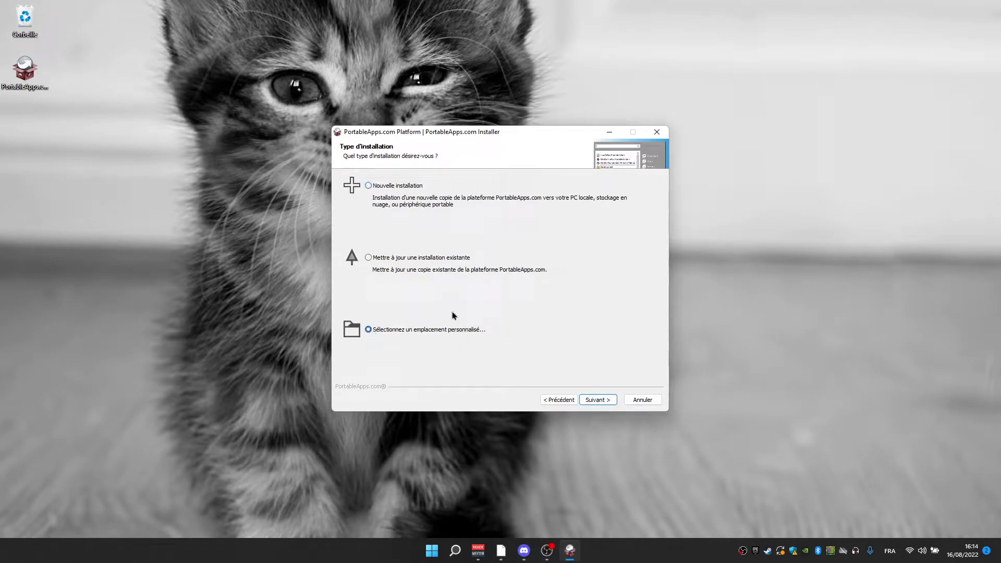
{"action": "left_click", "coordinate": [592, 403]}
{"action": "left_click", "coordinate": [537, 253]}
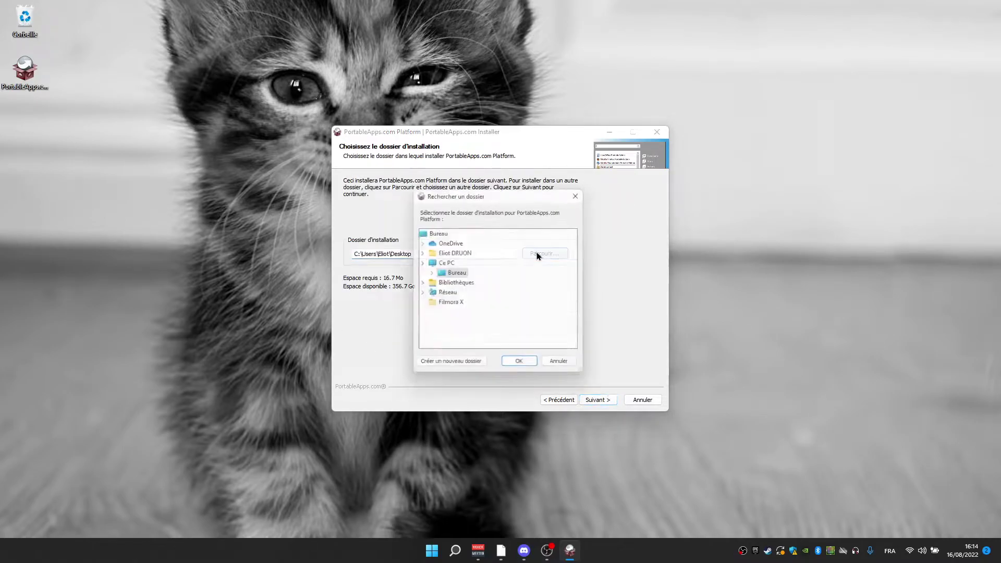
{"action": "double_click", "coordinate": [449, 284]}
{"action": "key", "text": "Return"}
{"action": "left_click", "coordinate": [597, 399]}
{"action": "left_click", "coordinate": [597, 399]}
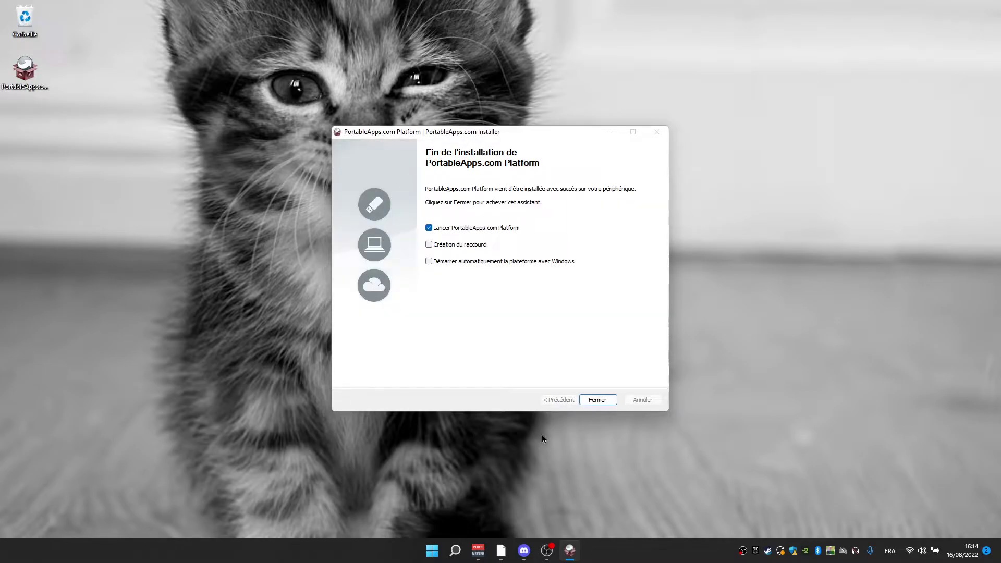
Step: Finish the installer with launching the platform turned off and automatic start with Windows turned on
{"action": "left_click", "coordinate": [452, 229]}
{"action": "left_click", "coordinate": [533, 262]}
{"action": "left_click", "coordinate": [597, 400]}
Step: Open a file window and go to the Documents folder
{"action": "left_click_drag", "start_coordinate": [205, 239], "coordinate": [36, 42]}
{"action": "double_click", "coordinate": [34, 35]}
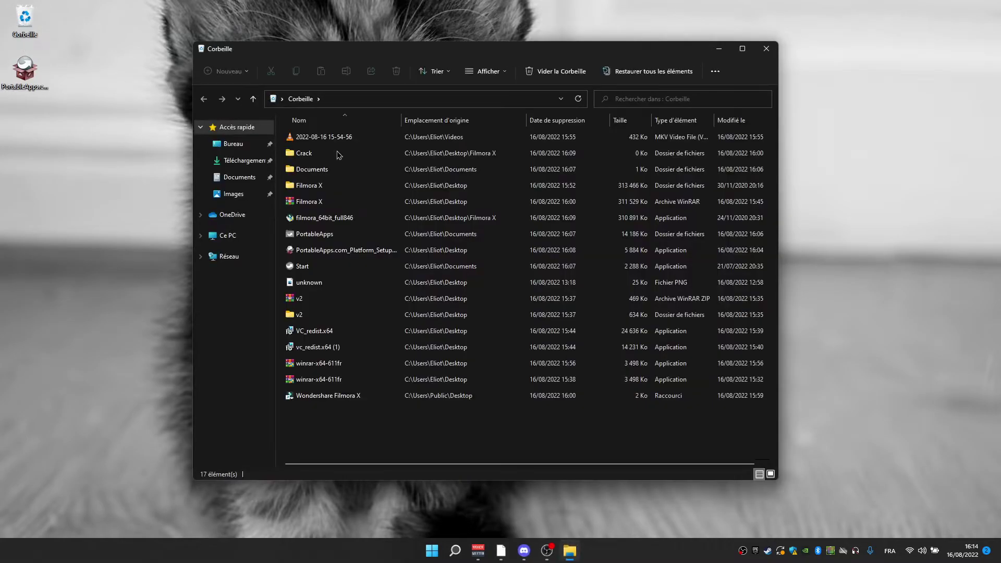
{"action": "left_click", "coordinate": [229, 179]}
Step: Create a new folder in Documents and try to name it portableapps
{"action": "right_click", "coordinate": [461, 301]}
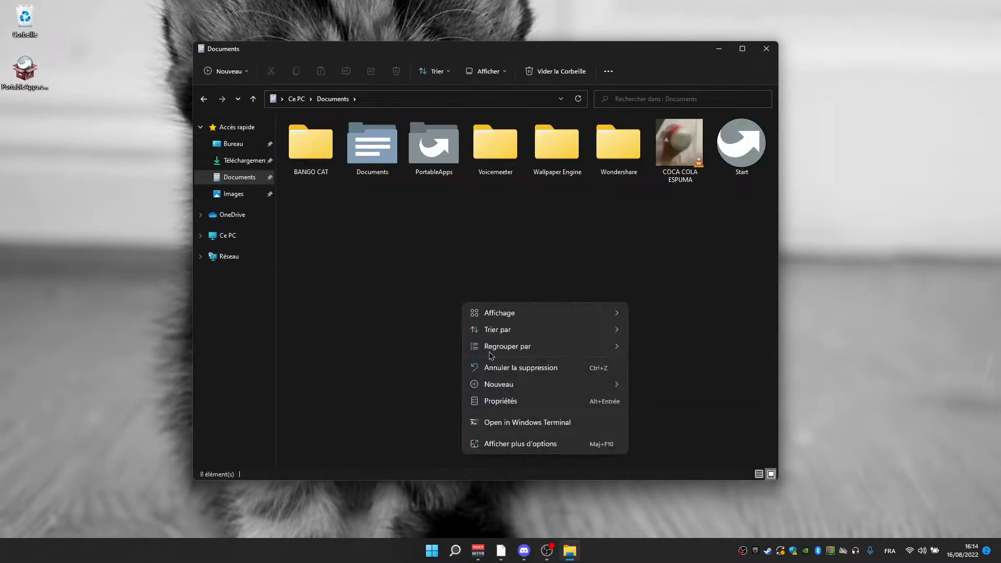
{"action": "mouse_move", "coordinate": [521, 384]}
{"action": "left_click", "coordinate": [674, 385]}
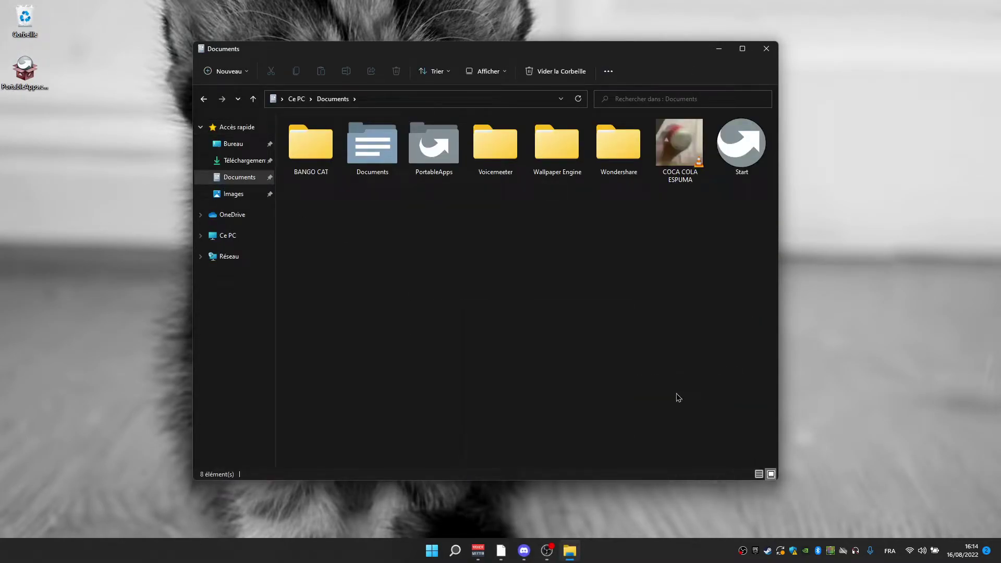
{"action": "type", "text": "portableapps"}
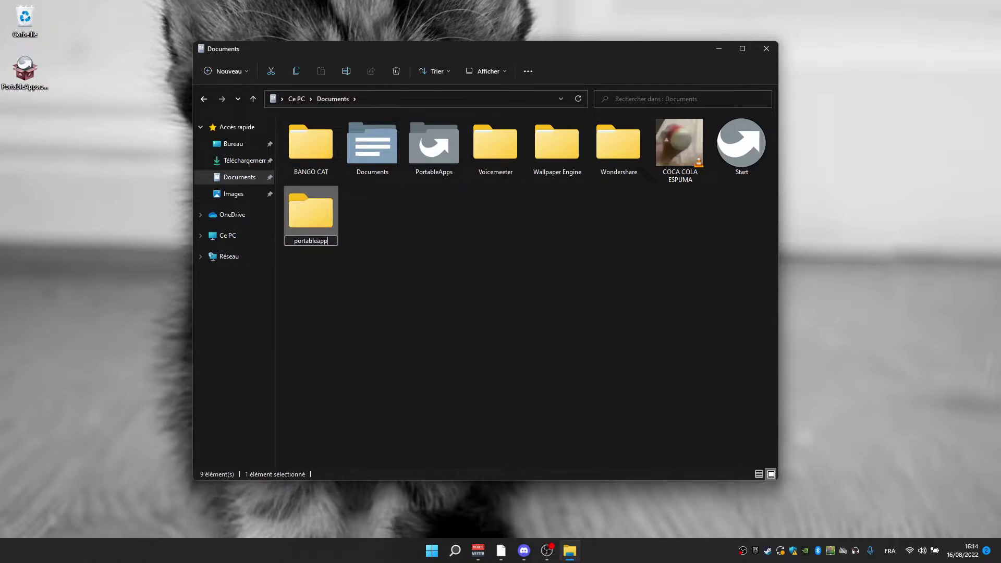
{"action": "key", "text": "Return"}
{"action": "left_click", "coordinate": [593, 370]}
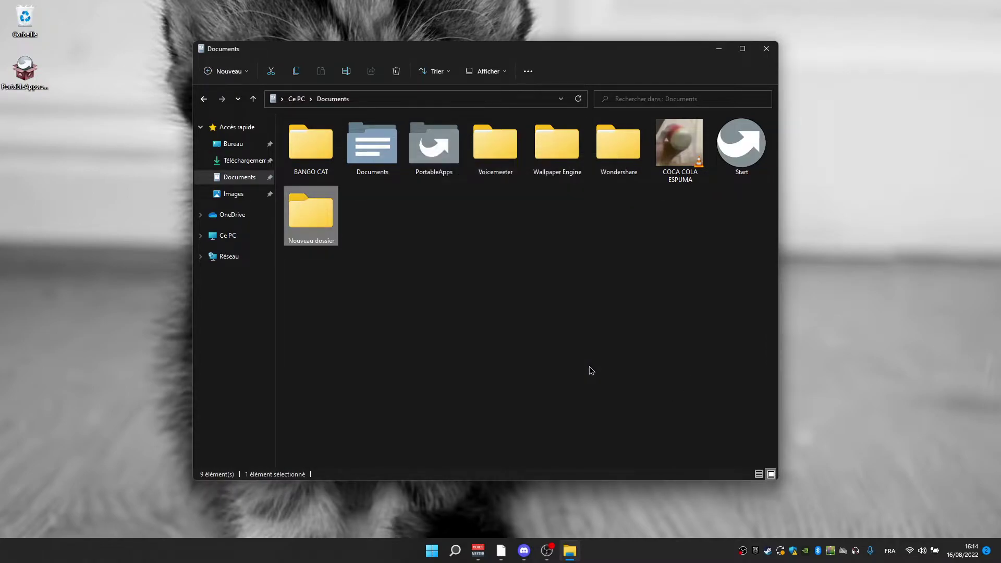
Step: Rename the new folder as aaa and move the Documents folder, the PortableApps folder and the Start application into it
{"action": "right_click", "coordinate": [311, 208]}
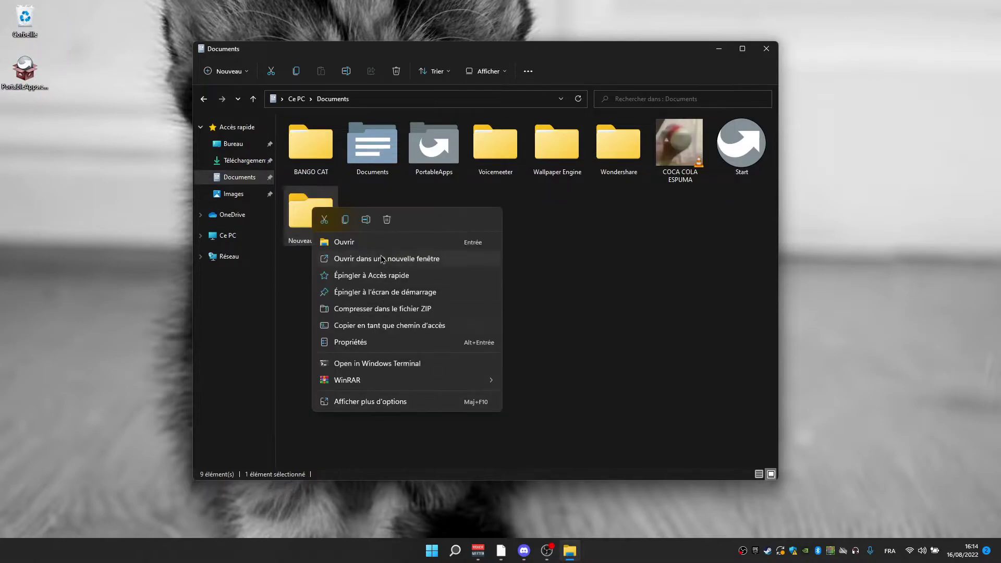
{"action": "left_click", "coordinate": [372, 221]}
{"action": "type", "text": "aaa"}
{"action": "key", "text": "Return"}
{"action": "left_click_drag", "start_coordinate": [382, 202], "coordinate": [319, 241]}
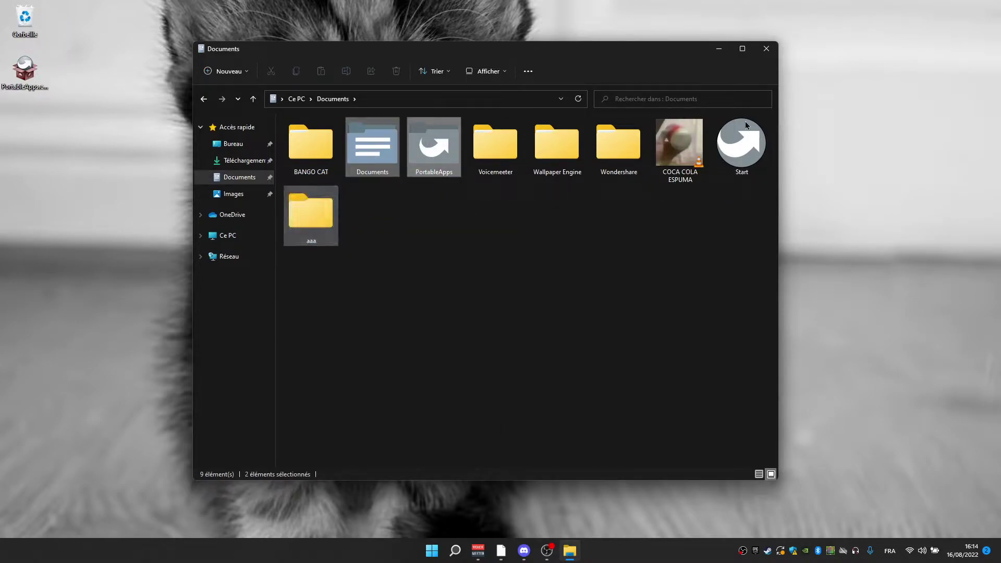
{"action": "left_click_drag", "start_coordinate": [618, 146], "coordinate": [666, 154]}
Step: Rename the aaa folder as PortableApps
{"action": "right_click", "coordinate": [627, 145]}
{"action": "left_click", "coordinate": [680, 157]}
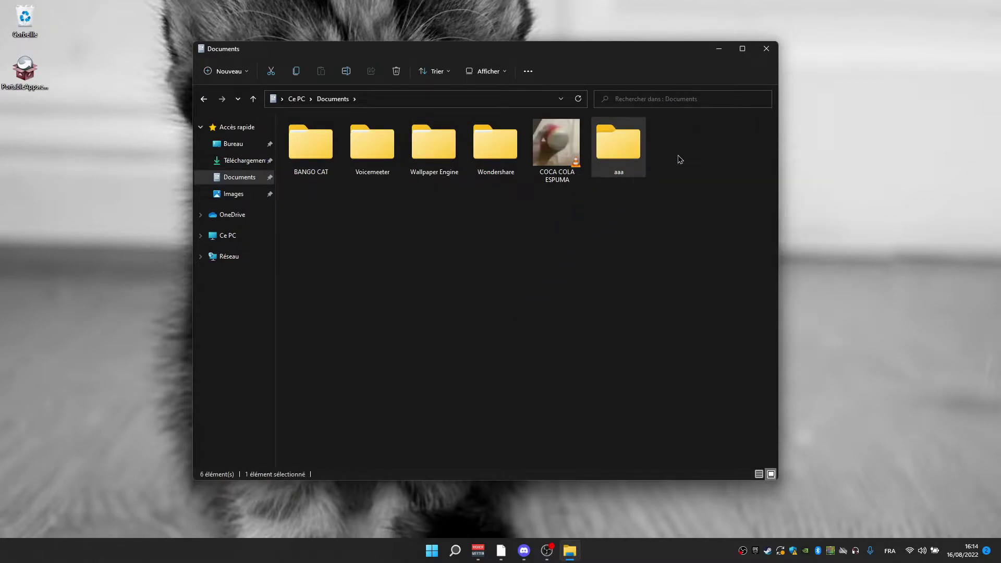
{"action": "type", "text": "Poirta"}
{"action": "key", "text": "BackSpace"}
{"action": "key", "text": "BackSpace"}
{"action": "key", "text": "BackSpace"}
{"action": "key", "text": "BackSpace"}
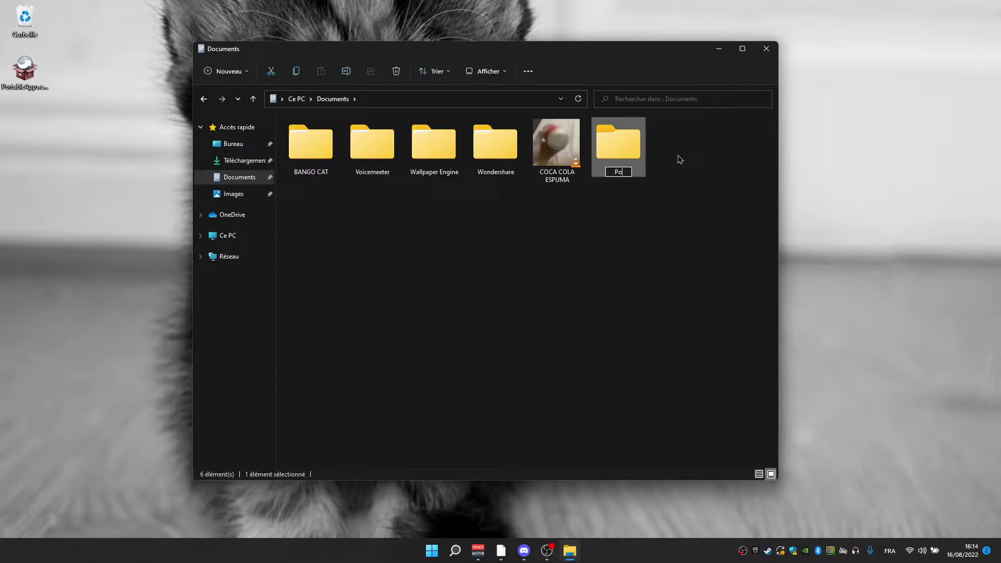
{"action": "type", "text": "rtan"}
{"action": "key", "text": "BackSpace"}
{"action": "type", "text": "bleApps"}
Step: Launch the Start application from the renamed PortableApps folder and close the folder window
{"action": "double_click", "coordinate": [619, 137]}
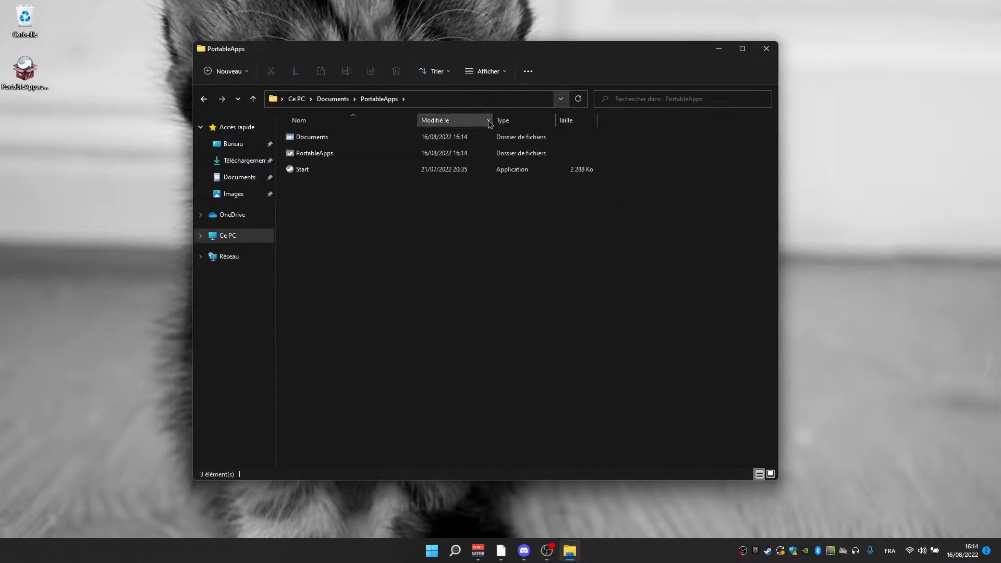
{"action": "left_click", "coordinate": [343, 167]}
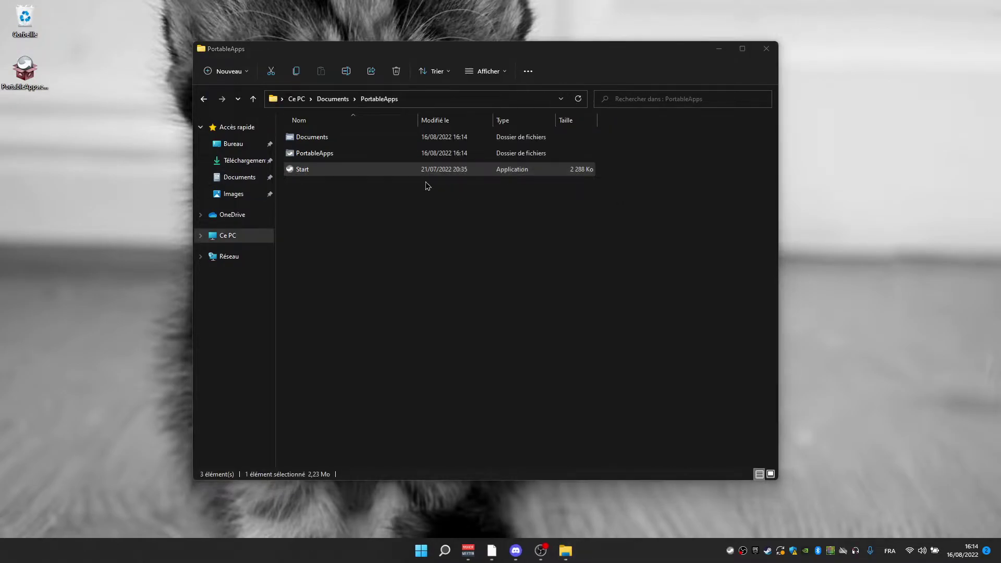
{"action": "right_click", "coordinate": [762, 87]}
{"action": "left_click", "coordinate": [769, 39]}
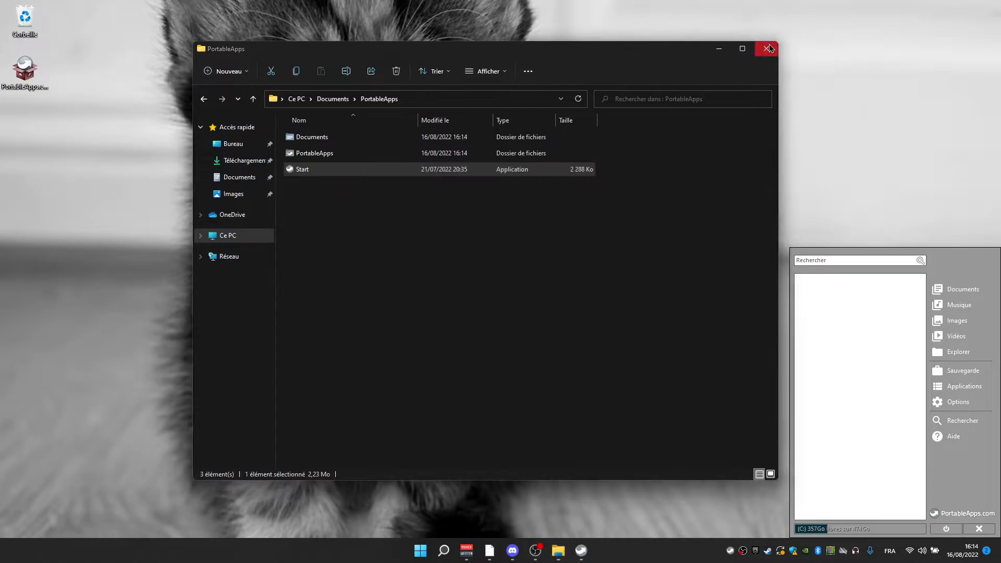
{"action": "left_click", "coordinate": [766, 49]}
Step: Open the Portable App Directory and look through the applications offered, down to the web browsers and chat programs
{"action": "right_click", "coordinate": [481, 230]}
{"action": "left_click_drag", "start_coordinate": [411, 228], "coordinate": [413, 229]}
{"action": "left_click", "coordinate": [550, 405]}
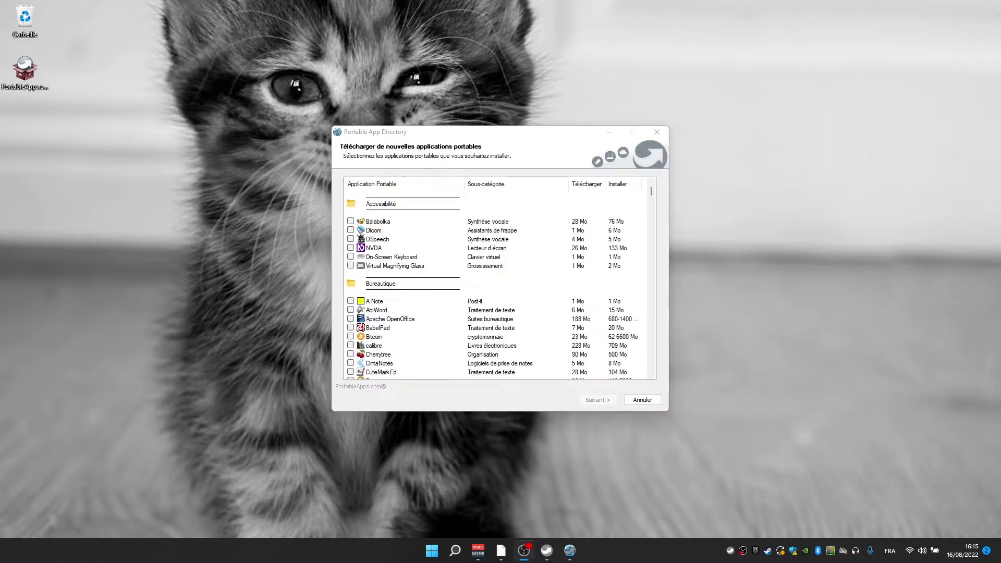
{"action": "scroll", "coordinate": [528, 311], "scroll_direction": "down", "scroll_amount": 20}
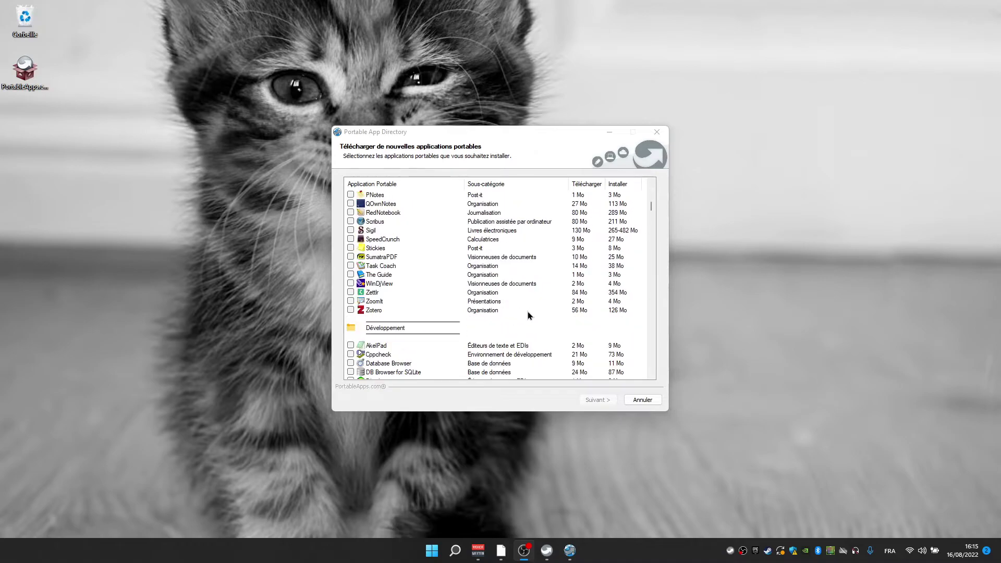
{"action": "scroll", "coordinate": [504, 286], "scroll_direction": "down", "scroll_amount": 2}
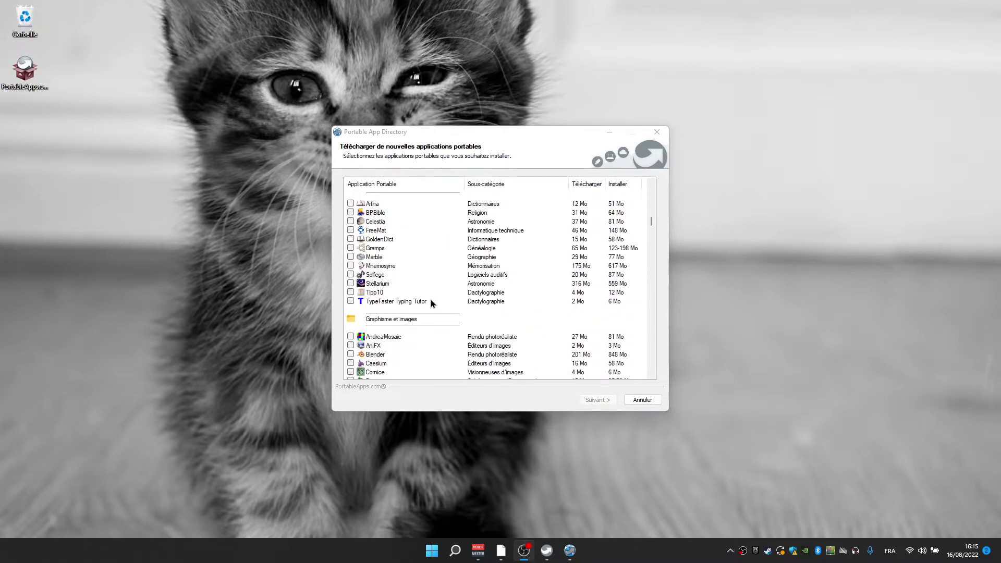
{"action": "scroll", "coordinate": [431, 303], "scroll_direction": "down", "scroll_amount": 20}
{"action": "scroll", "coordinate": [421, 302], "scroll_direction": "down", "scroll_amount": 5}
{"action": "scroll", "coordinate": [421, 301], "scroll_direction": "up", "scroll_amount": 1}
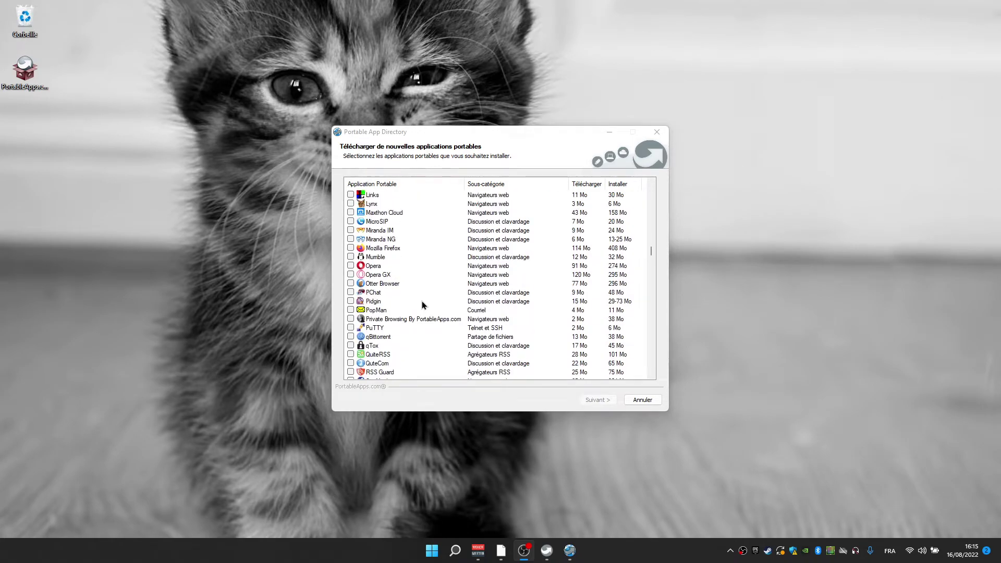
{"action": "left_click", "coordinate": [351, 257]}
{"action": "left_click", "coordinate": [351, 248]}
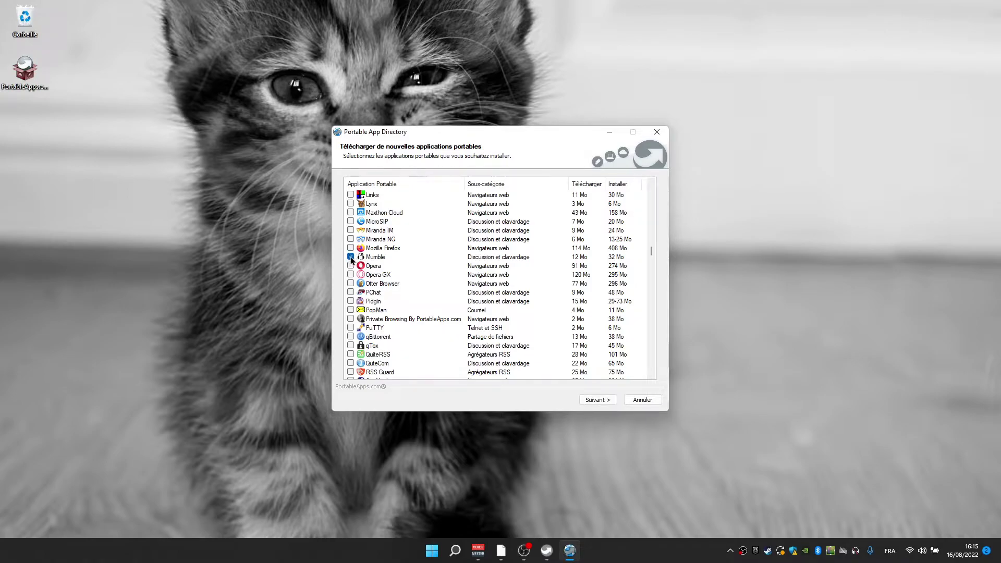
{"action": "left_click", "coordinate": [351, 257]}
Step: Select WinSCP for download in the Portable App Directory
{"action": "scroll", "coordinate": [392, 326], "scroll_direction": "down", "scroll_amount": 4}
{"action": "scroll", "coordinate": [392, 322], "scroll_direction": "down", "scroll_amount": 1}
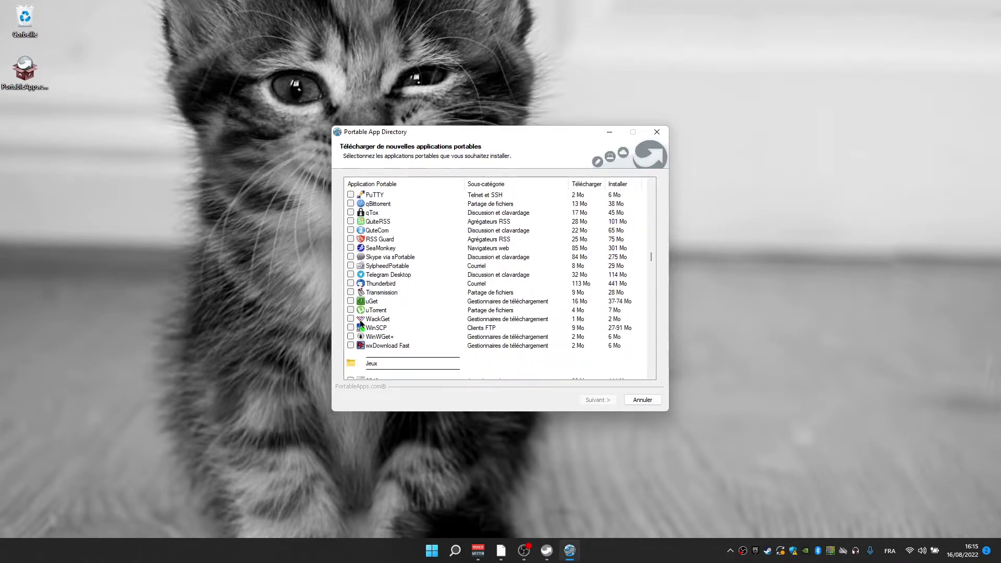
{"action": "left_click", "coordinate": [351, 328]}
Step: Look past the Jeux category and select OpenShot among the audio and video applications for download
{"action": "scroll", "coordinate": [449, 324], "scroll_direction": "down", "scroll_amount": 5}
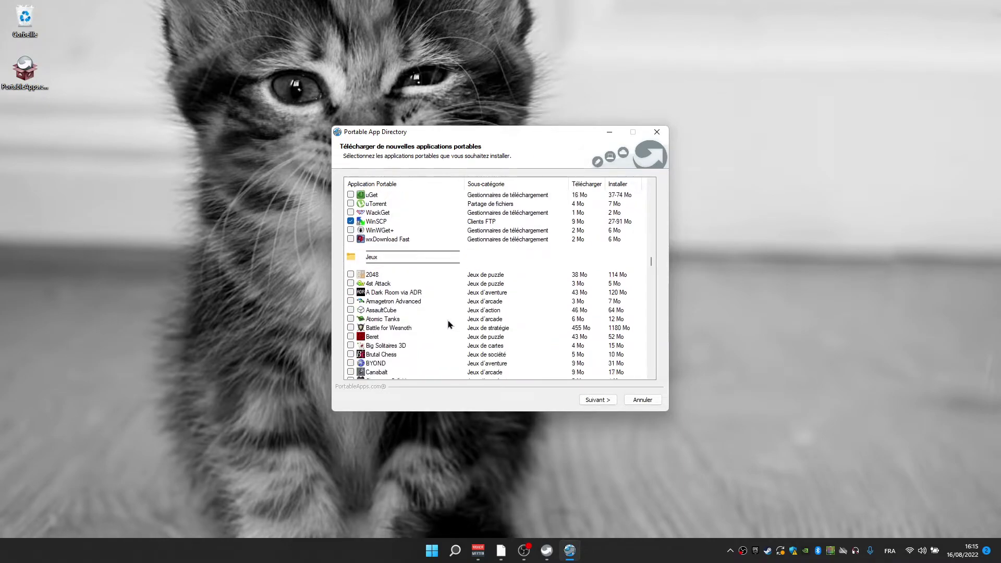
{"action": "scroll", "coordinate": [449, 325], "scroll_direction": "down", "scroll_amount": 1}
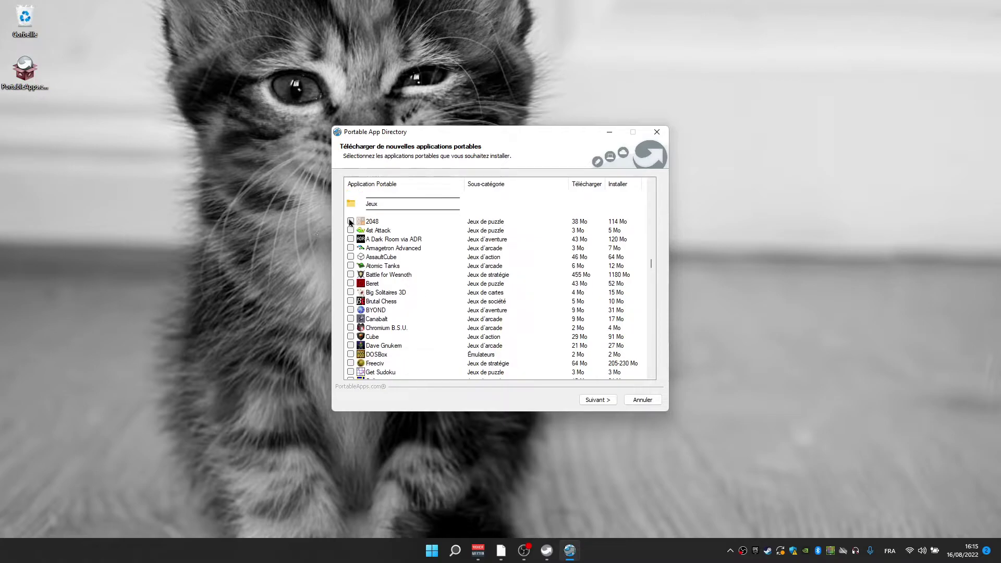
{"action": "scroll", "coordinate": [420, 264], "scroll_direction": "down", "scroll_amount": 13}
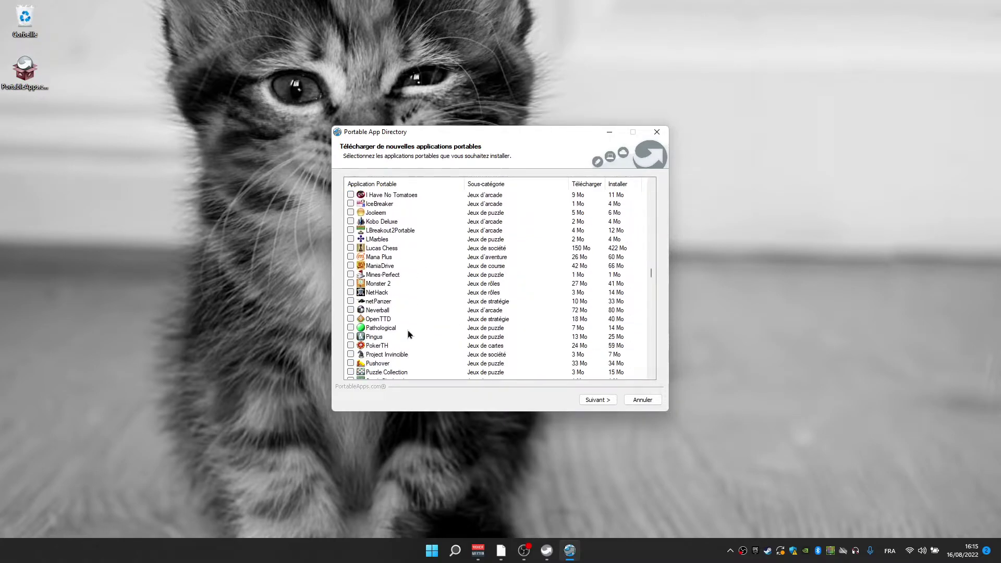
{"action": "scroll", "coordinate": [408, 333], "scroll_direction": "down", "scroll_amount": 15}
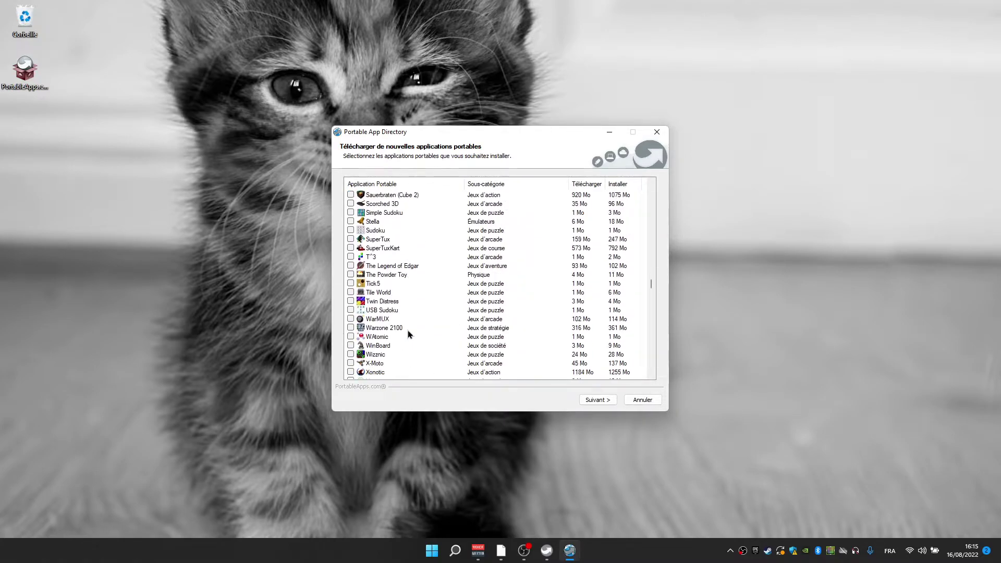
{"action": "scroll", "coordinate": [407, 330], "scroll_direction": "up", "scroll_amount": 20}
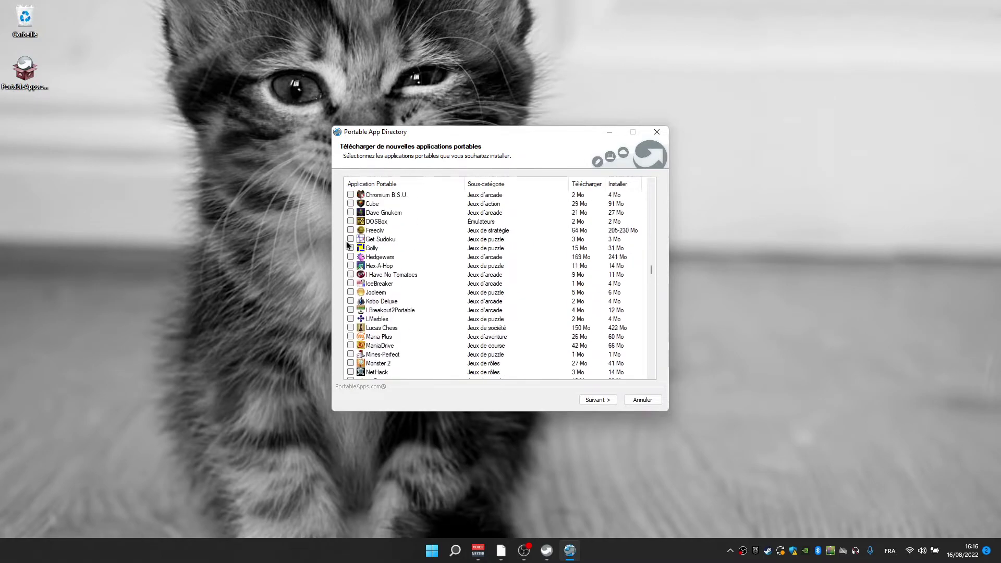
{"action": "scroll", "coordinate": [348, 244], "scroll_direction": "up", "scroll_amount": 2}
{"action": "scroll", "coordinate": [383, 286], "scroll_direction": "down", "scroll_amount": 20}
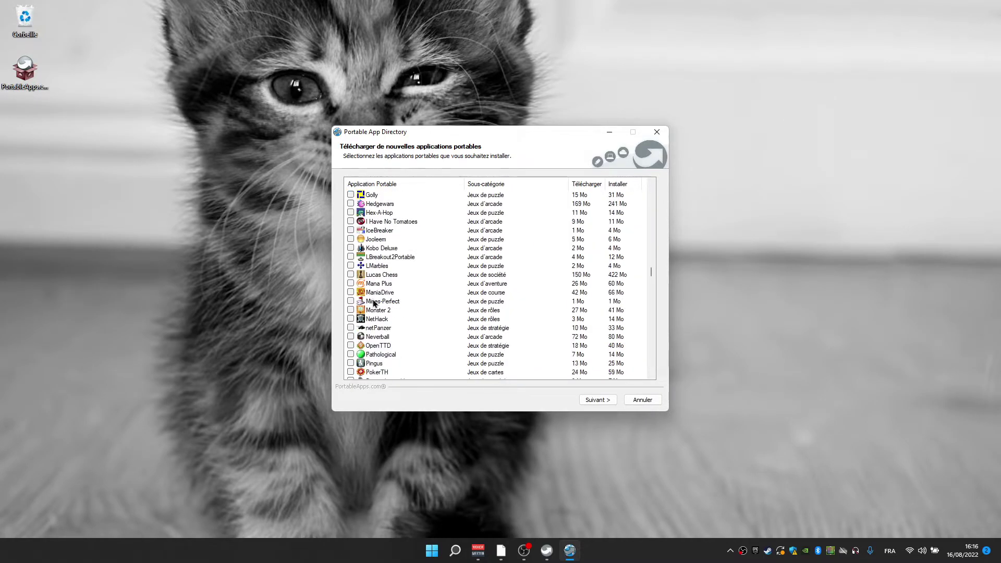
{"action": "scroll", "coordinate": [359, 339], "scroll_direction": "up", "scroll_amount": 3}
{"action": "scroll", "coordinate": [359, 339], "scroll_direction": "down", "scroll_amount": 4}
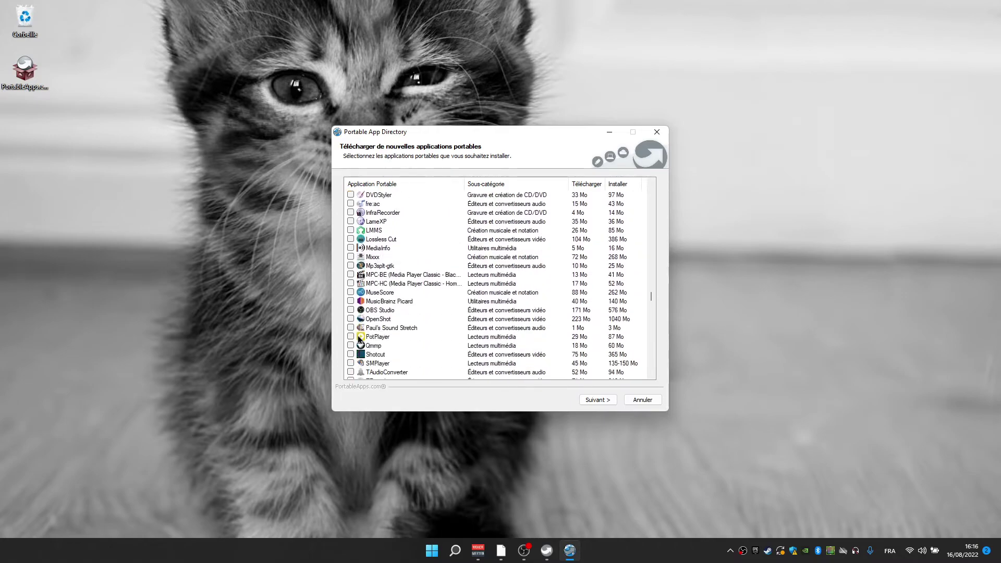
{"action": "left_click", "coordinate": [351, 319]}
Step: Look through the remaining applications down to the end of the Utilitaires category and select ZSoft Uninstaller for download
{"action": "scroll", "coordinate": [365, 320], "scroll_direction": "down", "scroll_amount": 2}
{"action": "scroll", "coordinate": [383, 271], "scroll_direction": "down", "scroll_amount": 3}
{"action": "scroll", "coordinate": [397, 321], "scroll_direction": "down", "scroll_amount": 9}
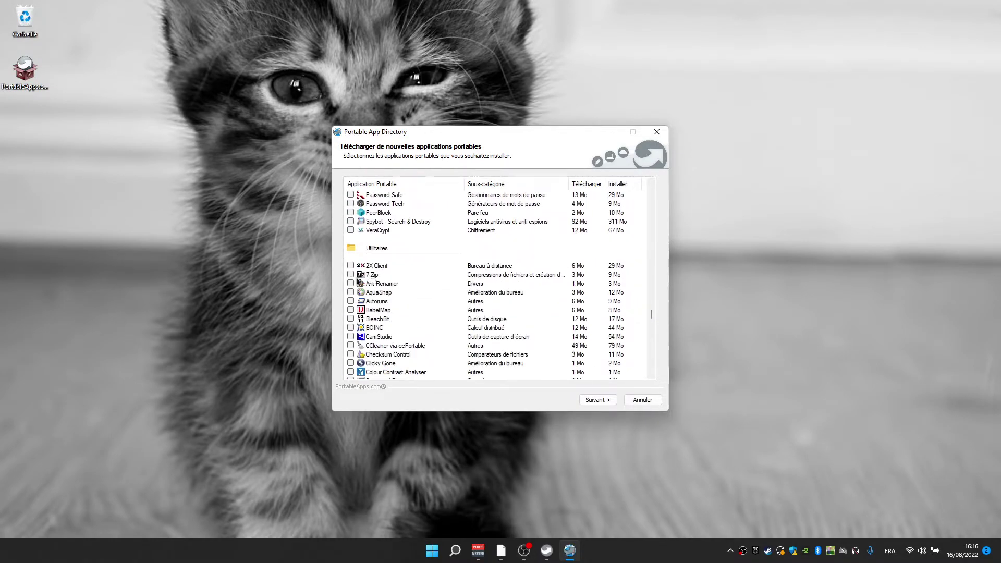
{"action": "scroll", "coordinate": [408, 328], "scroll_direction": "down", "scroll_amount": 14}
{"action": "scroll", "coordinate": [408, 328], "scroll_direction": "down", "scroll_amount": 20}
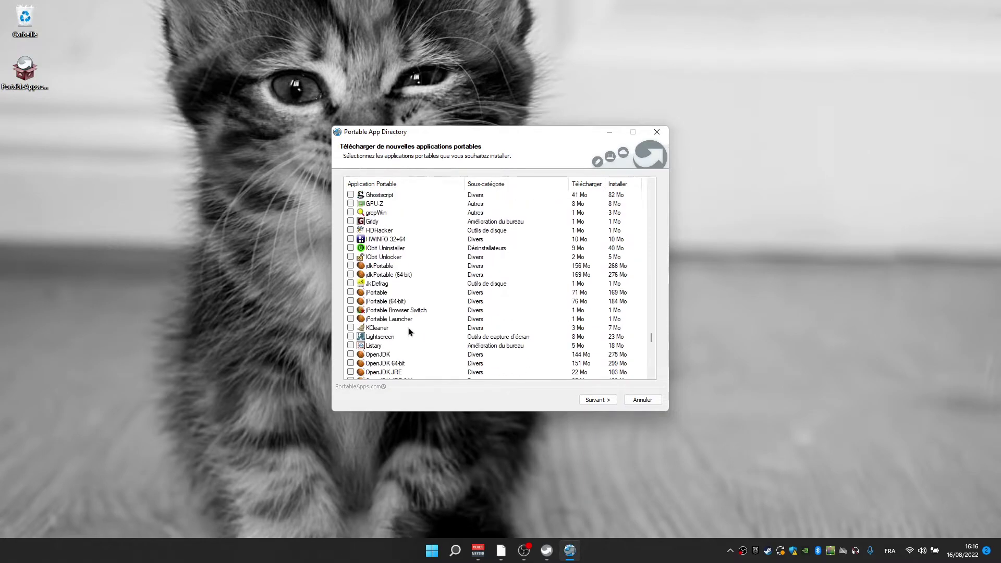
{"action": "scroll", "coordinate": [381, 338], "scroll_direction": "down", "scroll_amount": 15}
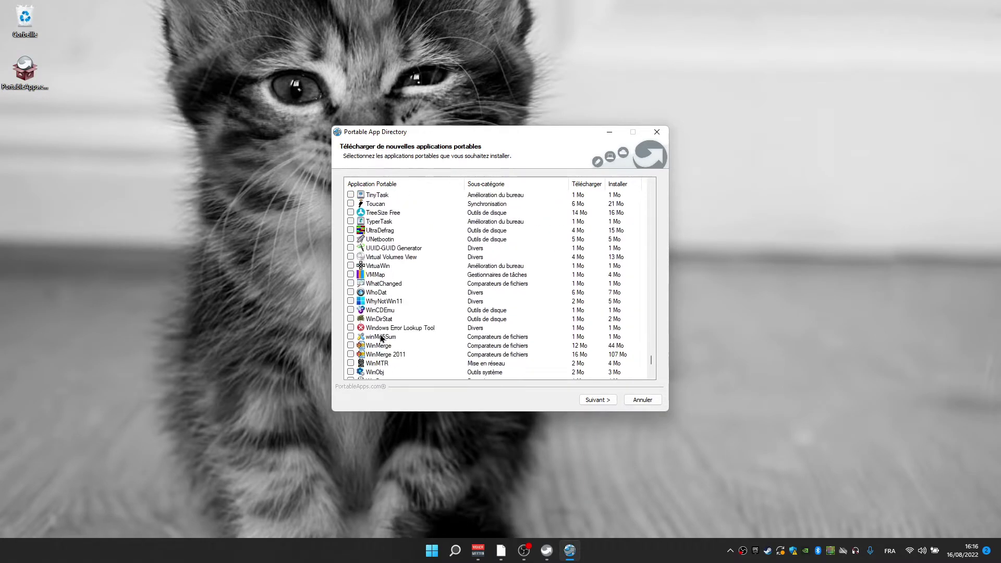
{"action": "scroll", "coordinate": [381, 338], "scroll_direction": "down", "scroll_amount": 5}
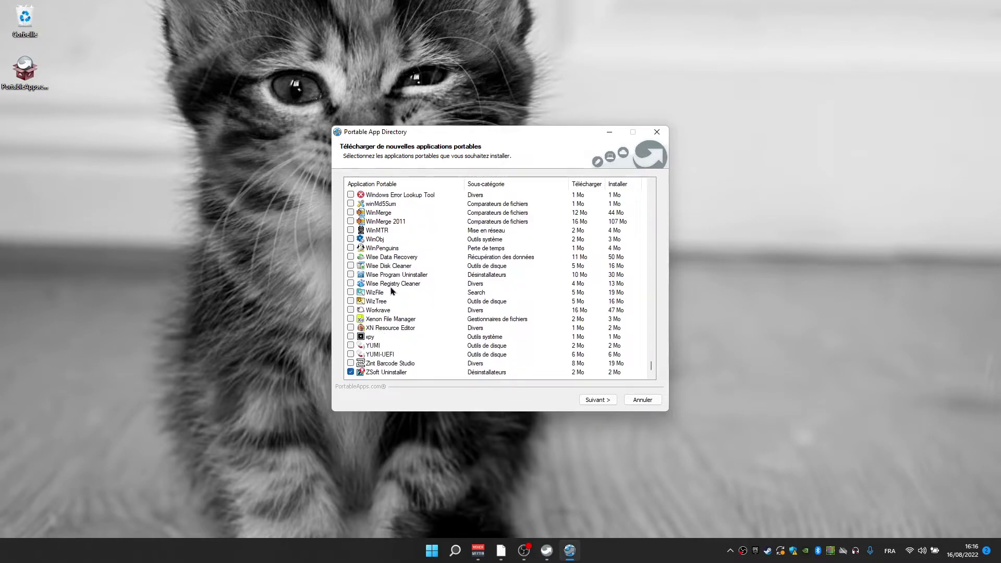
Step: Select WhyNotWin11 among the utilities as well and start downloading and installing the chosen portable applications
{"action": "scroll", "coordinate": [349, 364], "scroll_direction": "up", "scroll_amount": 4}
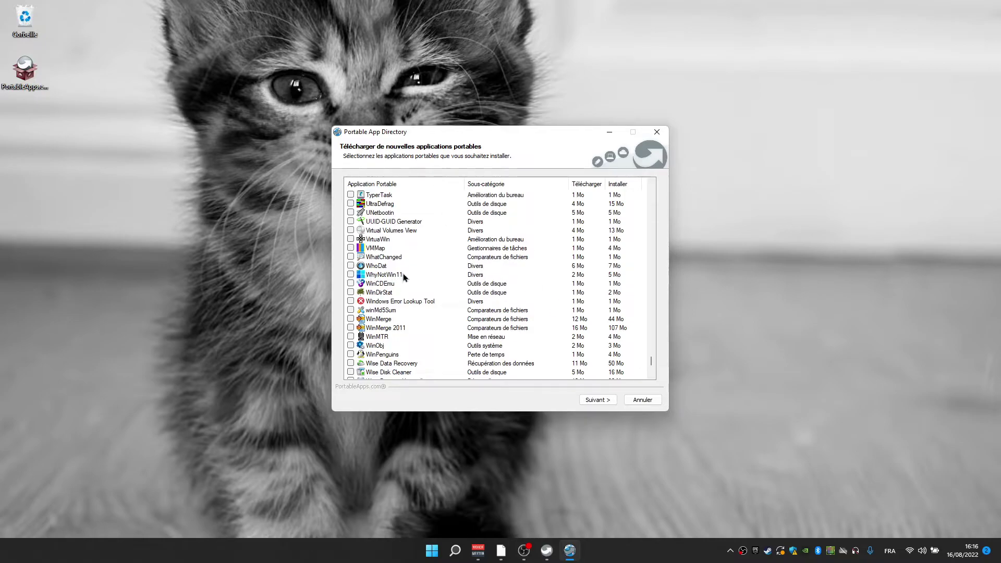
{"action": "left_click", "coordinate": [350, 275]}
{"action": "left_click", "coordinate": [594, 400]}
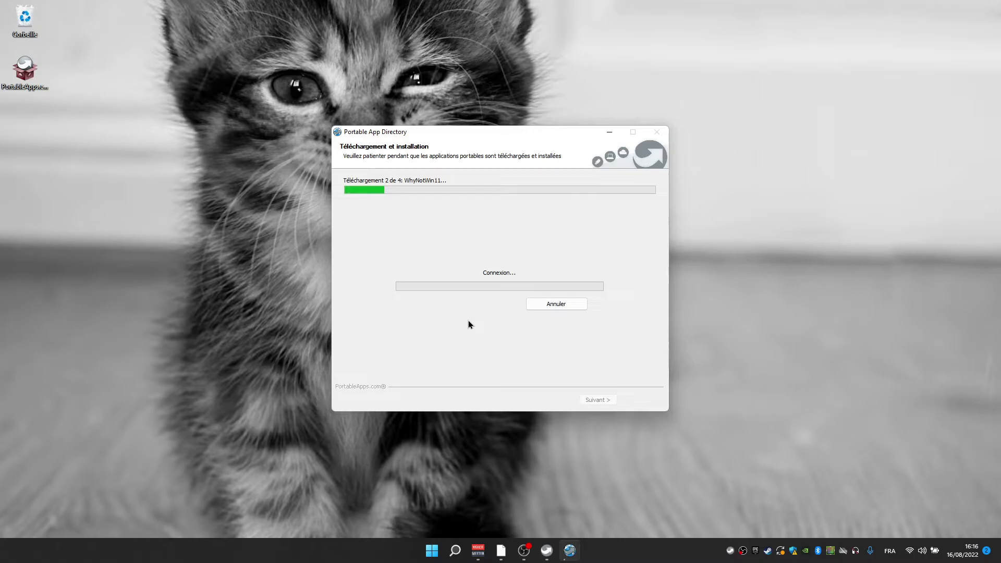
Step: Search Windows for OpenShot, view the details of the OpenShotPortable result, and close the search
{"action": "key", "text": "super"}
{"action": "type", "text": "open"}
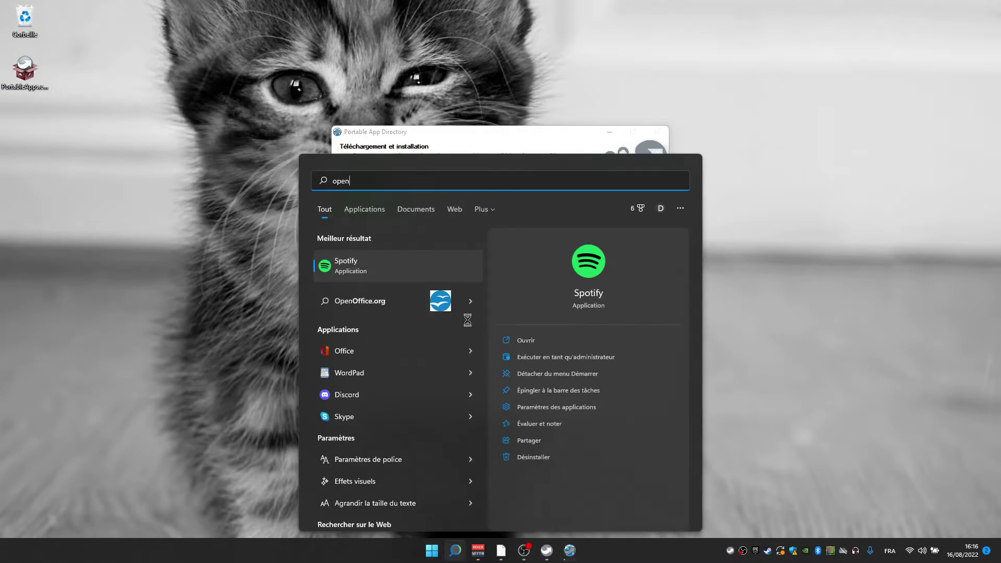
{"action": "type", "text": "sh"}
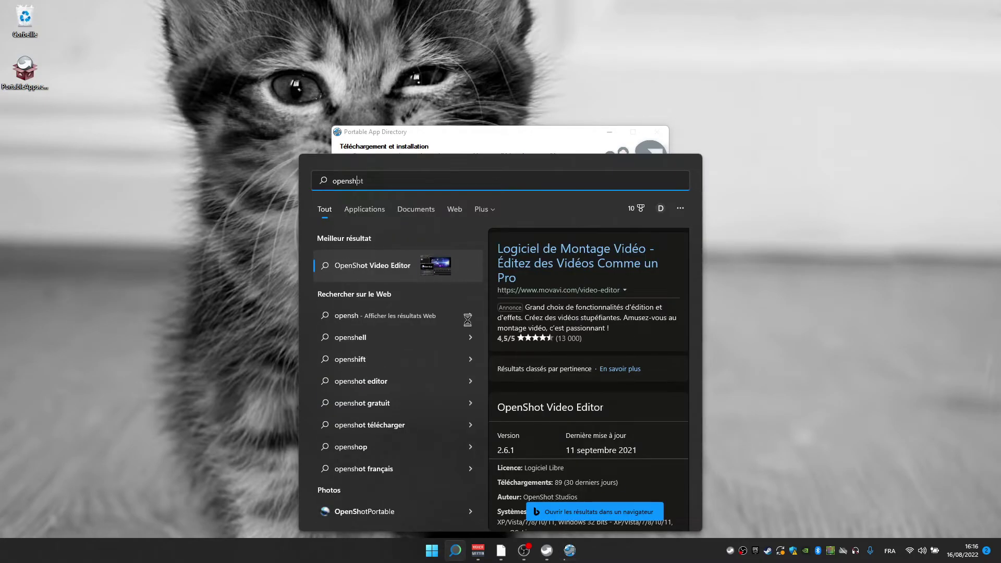
{"action": "key", "text": "Down"}
{"action": "key", "text": "Down"}
{"action": "key", "text": "Down"}
{"action": "key", "text": "Down"}
{"action": "key", "text": "Down"}
{"action": "key", "text": "Down"}
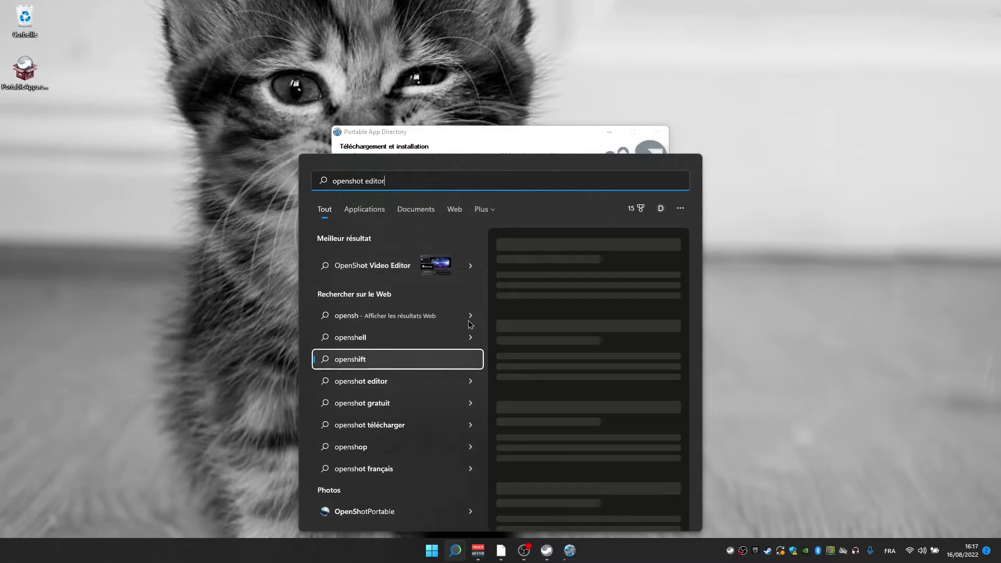
{"action": "key", "text": "Down"}
{"action": "key", "text": "Down"}
{"action": "key", "text": "Down"}
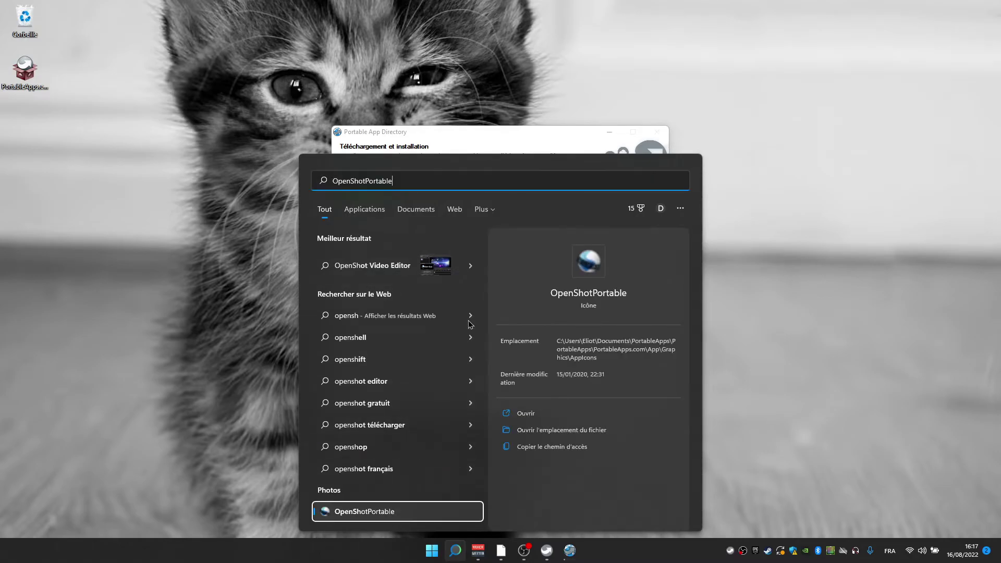
{"action": "key", "text": "Escape"}
Step: Open the PortableApps.com menu to check its application list while the downloads run, and close it
{"action": "left_click", "coordinate": [546, 550]}
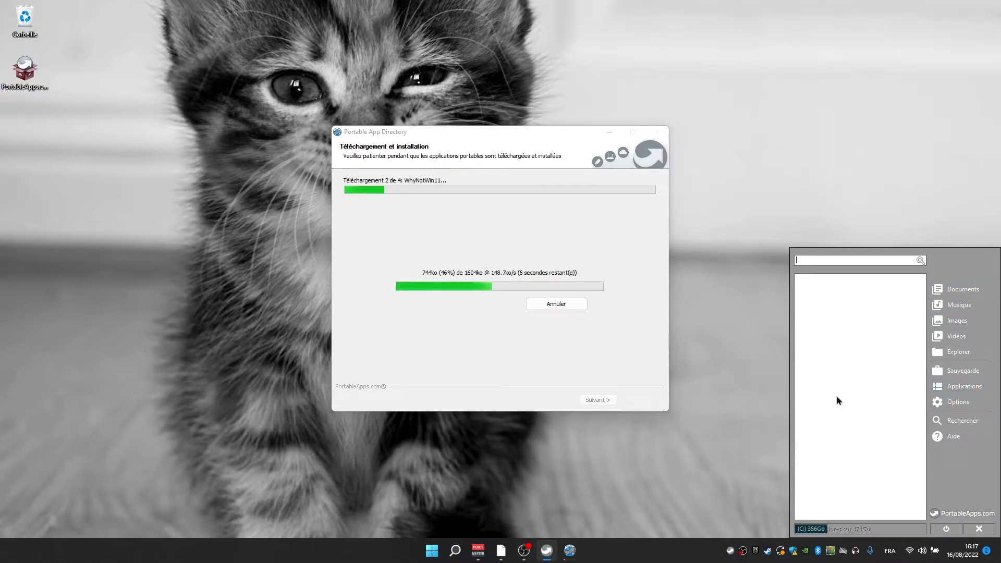
{"action": "left_click", "coordinate": [786, 192]}
{"action": "left_click_drag", "start_coordinate": [695, 458], "coordinate": [228, 93]}
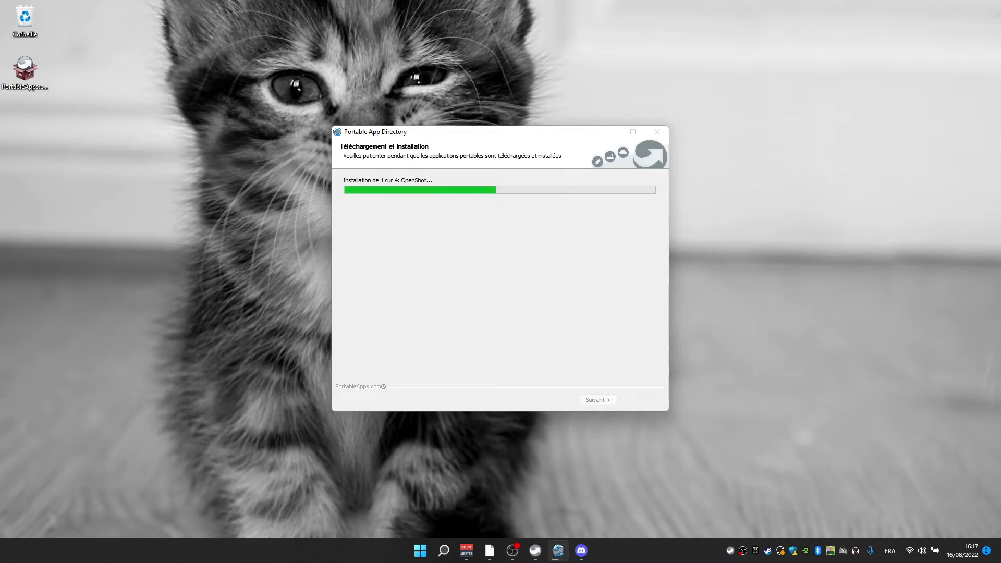
{"action": "key", "text": "super"}
{"action": "type", "text": "op"}
{"action": "key", "text": "BackSpace"}
{"action": "type", "text": "b"}
{"action": "key", "text": "BackSpace"}
{"action": "key", "text": "BackSpace"}
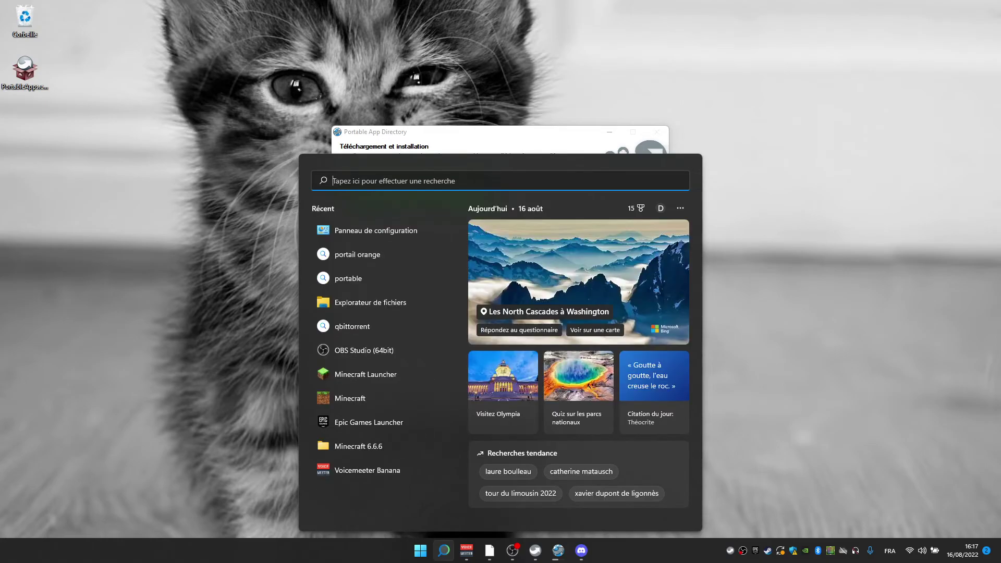
{"action": "left_click", "coordinate": [422, 136]}
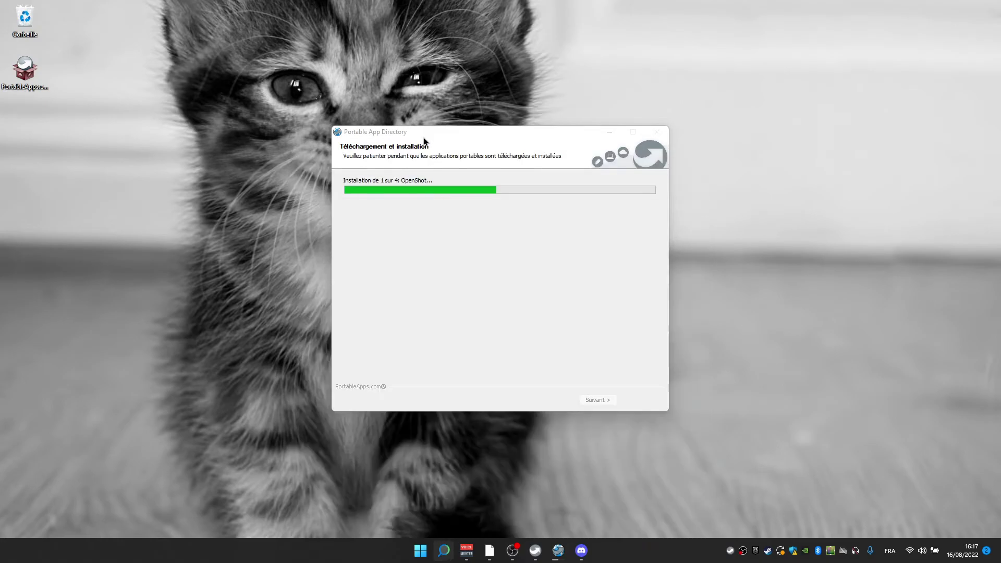
Step: Accept the ZSoft Uninstaller Portable license agreement to complete its installation, and close the Portable App Directory
{"action": "left_click_drag", "start_coordinate": [417, 130], "coordinate": [466, 97]}
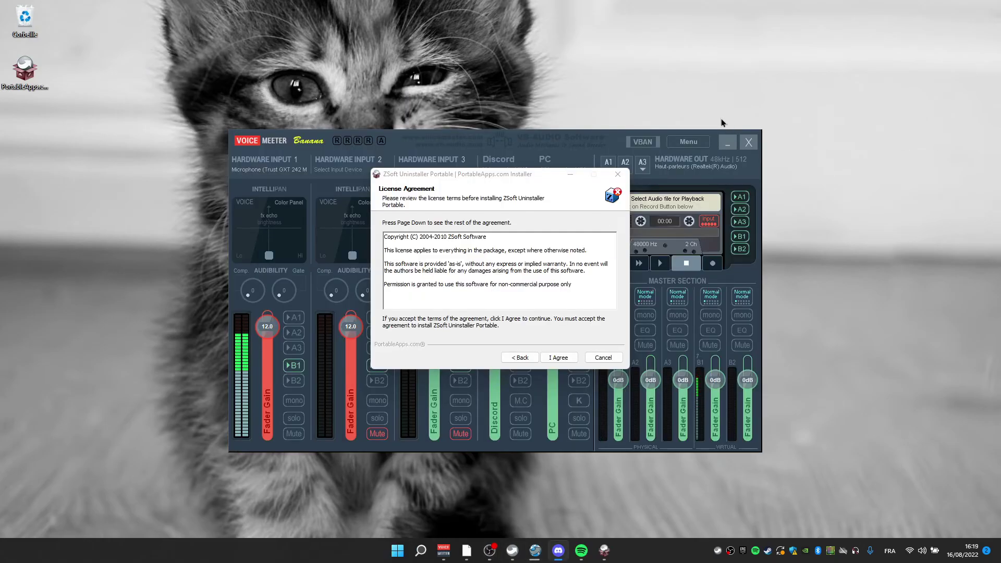
{"action": "left_click", "coordinate": [730, 145]}
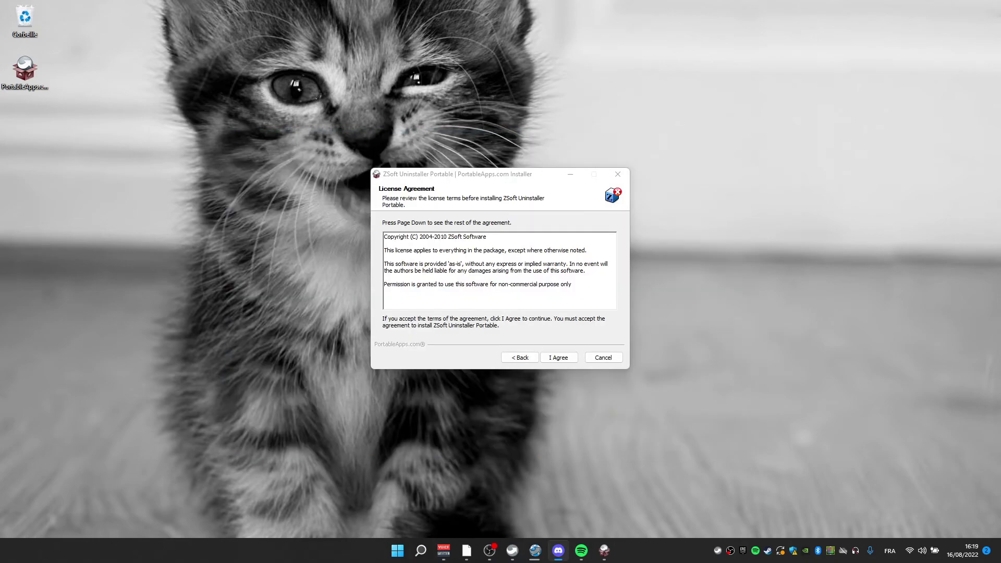
{"action": "left_click", "coordinate": [536, 549]}
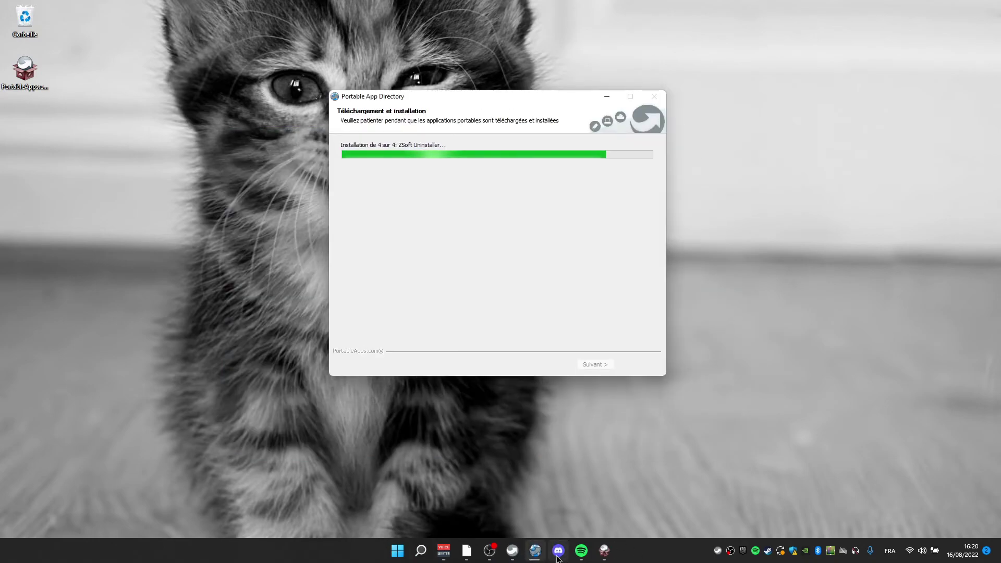
{"action": "left_click", "coordinate": [604, 550]}
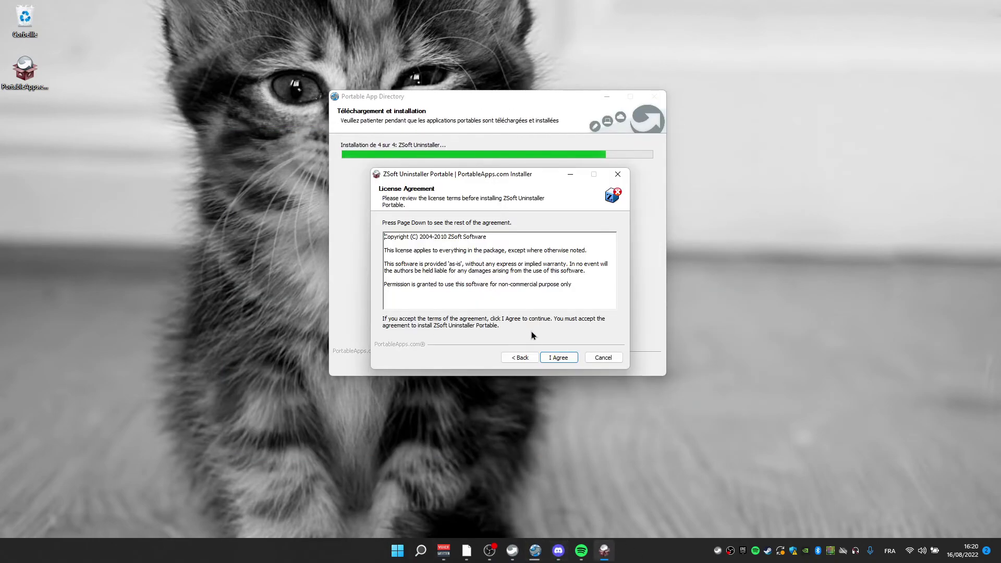
{"action": "left_click", "coordinate": [559, 357]}
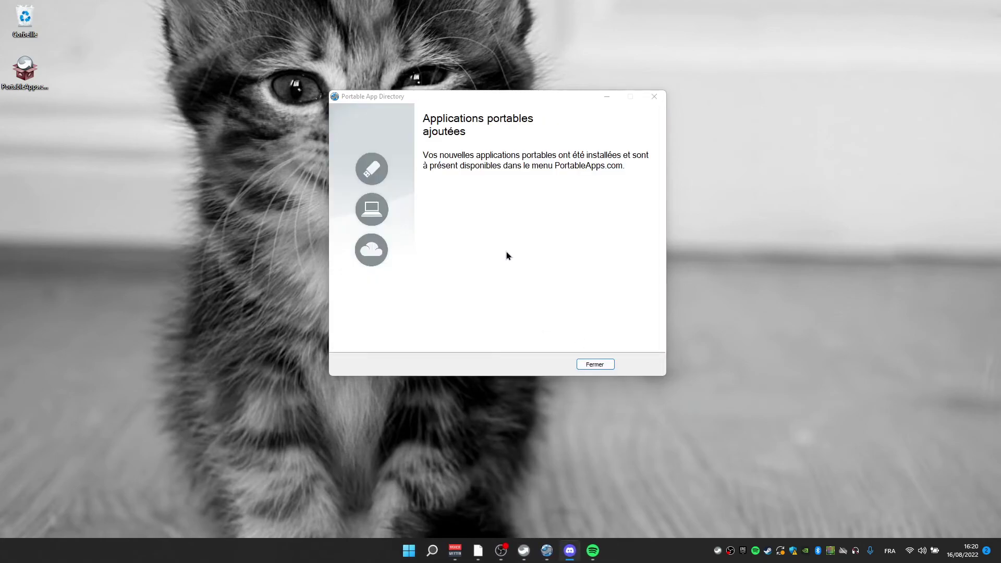
{"action": "left_click", "coordinate": [600, 365]}
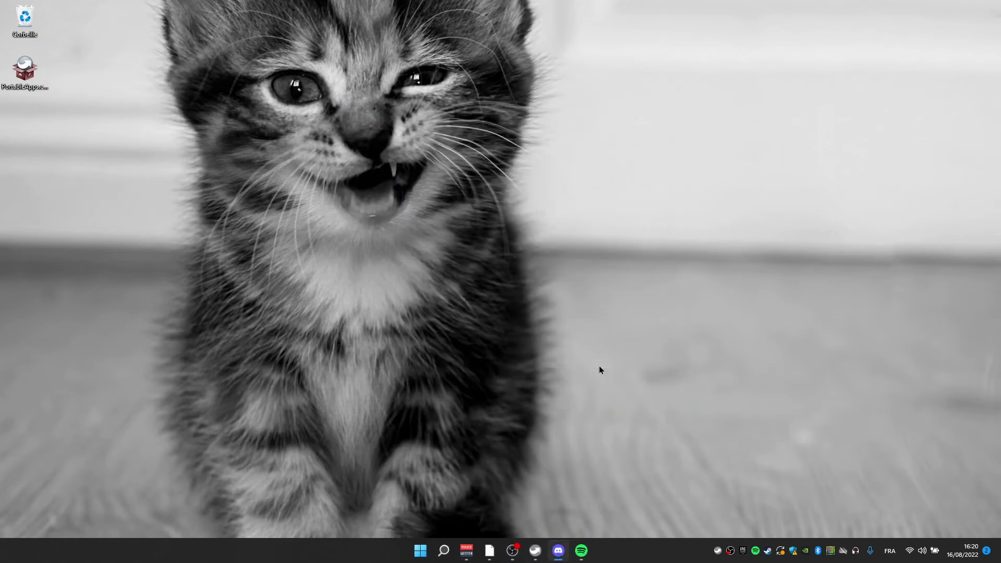
Step: Search Windows for "openshot" to check whether the installed application is listed, and close the search
{"action": "left_click", "coordinate": [418, 553]}
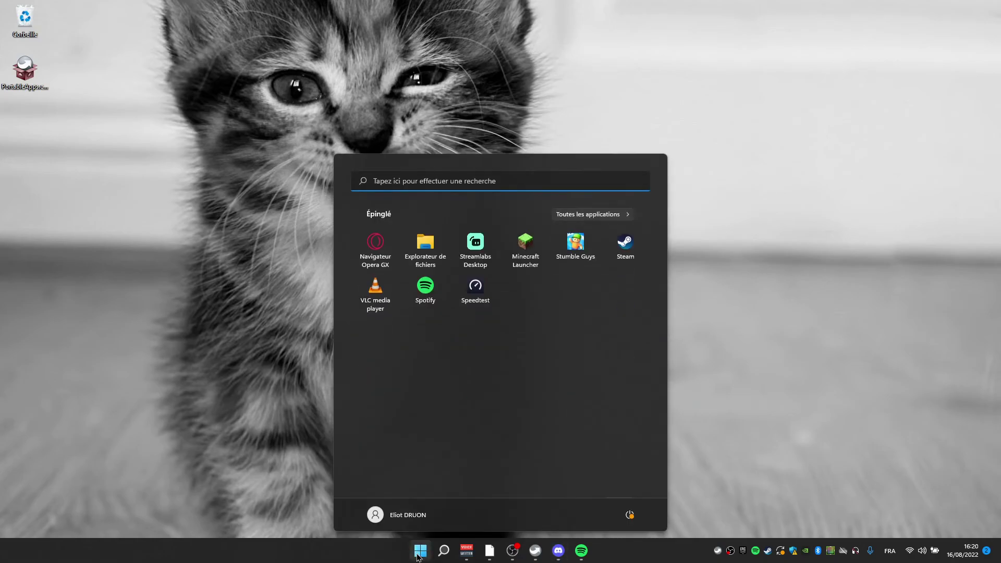
{"action": "type", "text": "opens"}
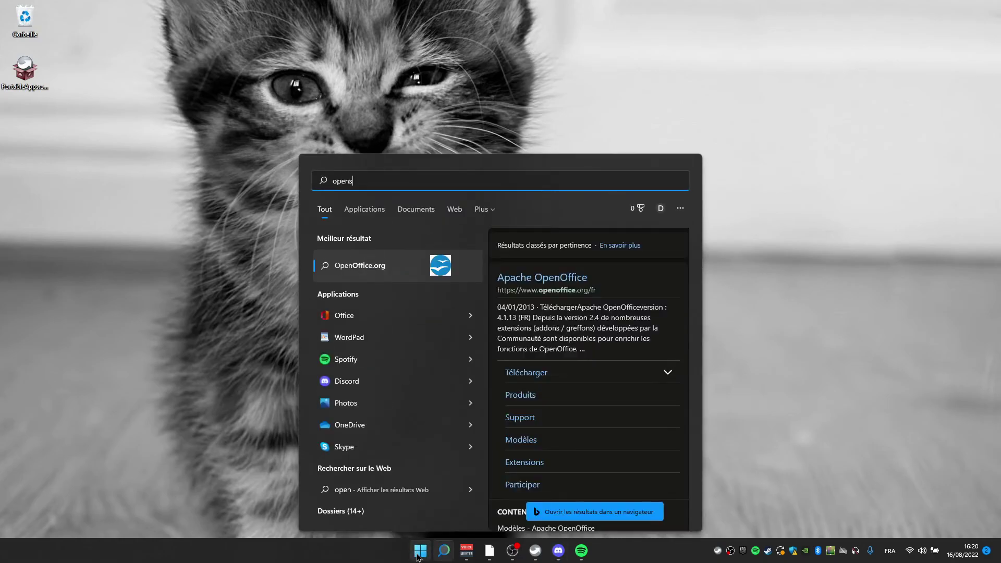
{"action": "type", "text": "hot"}
{"action": "left_click", "coordinate": [240, 96]}
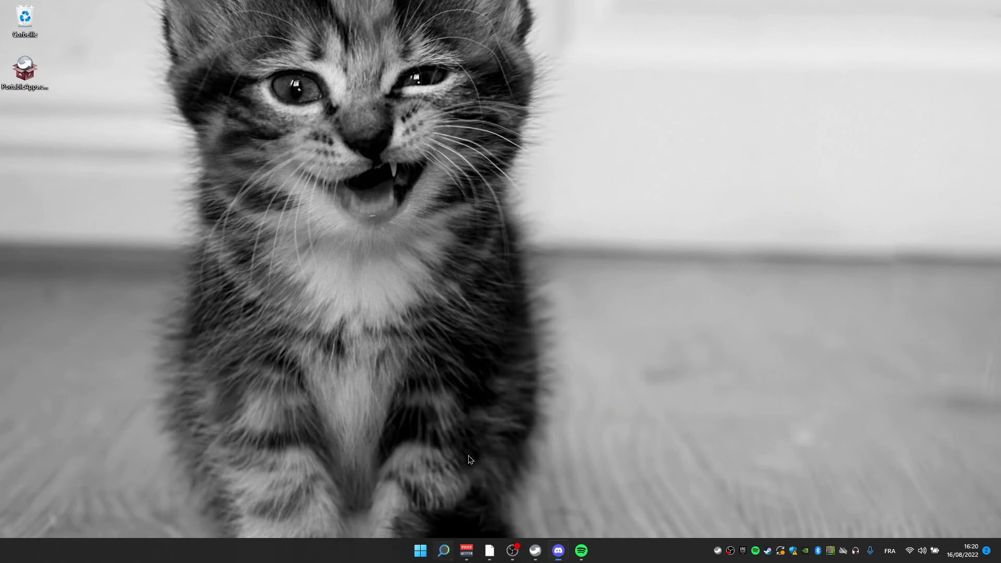
Step: Look through the Internet, Musique et vidéo and Utilitaires categories in the PortableApps.com menu and close the menu
{"action": "left_click", "coordinate": [534, 551]}
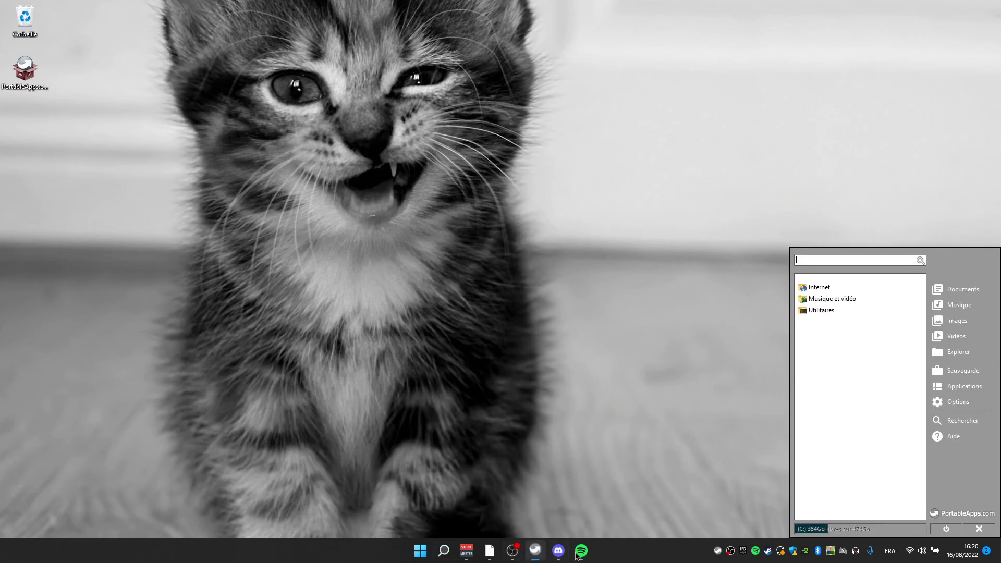
{"action": "left_click", "coordinate": [829, 290]}
{"action": "left_click", "coordinate": [829, 290]}
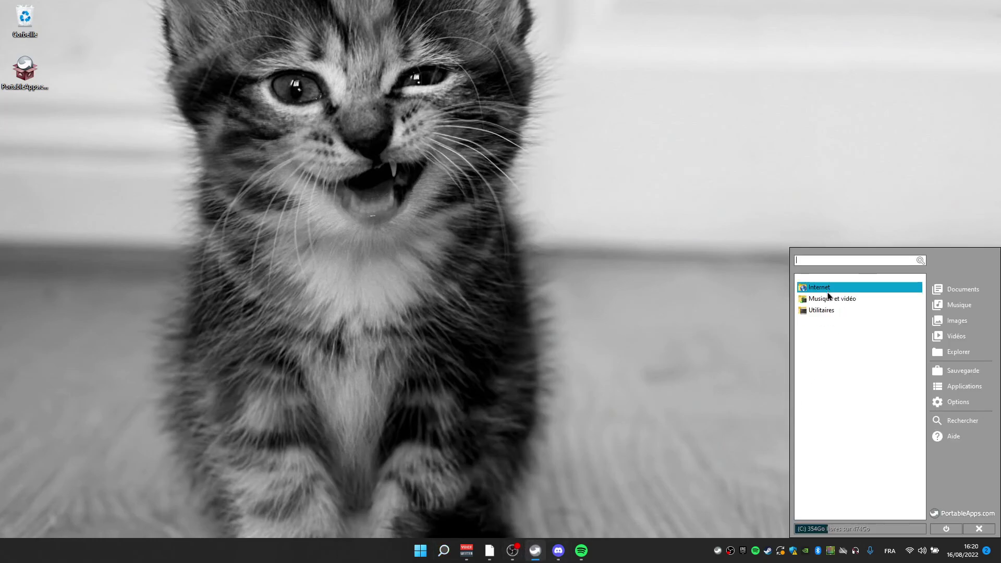
{"action": "left_click", "coordinate": [831, 299]}
{"action": "left_click", "coordinate": [832, 298]}
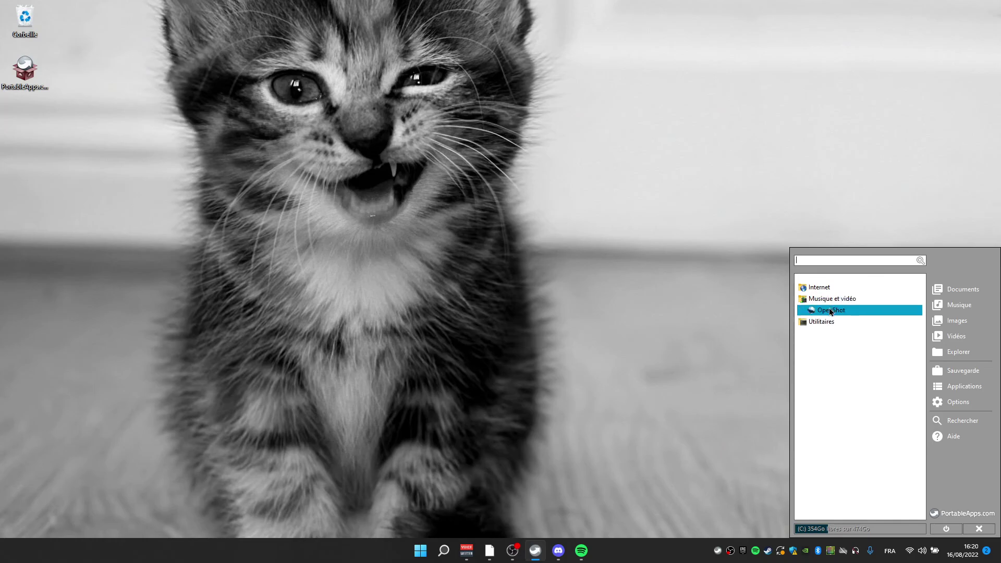
{"action": "left_click", "coordinate": [832, 310]}
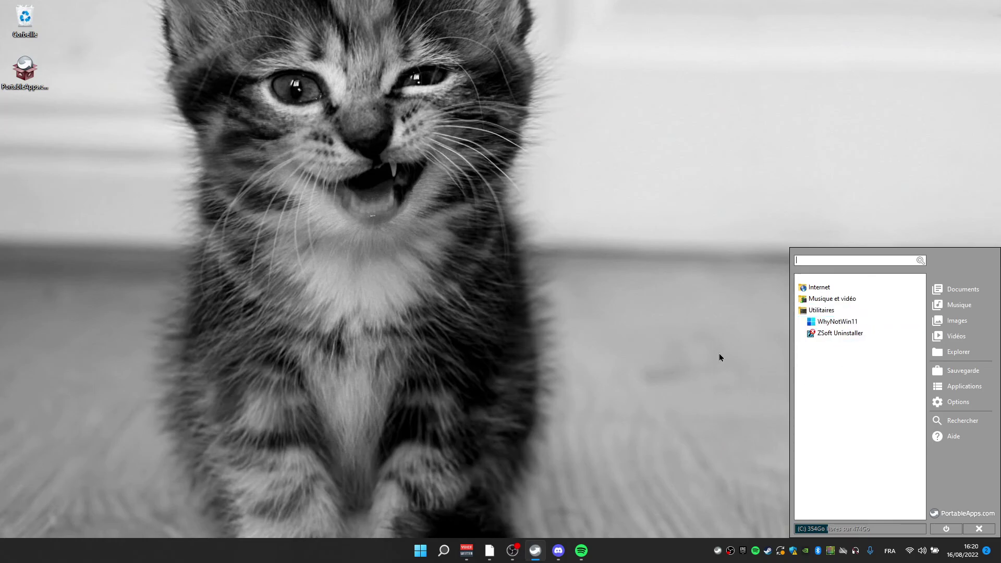
{"action": "key", "text": "Escape"}
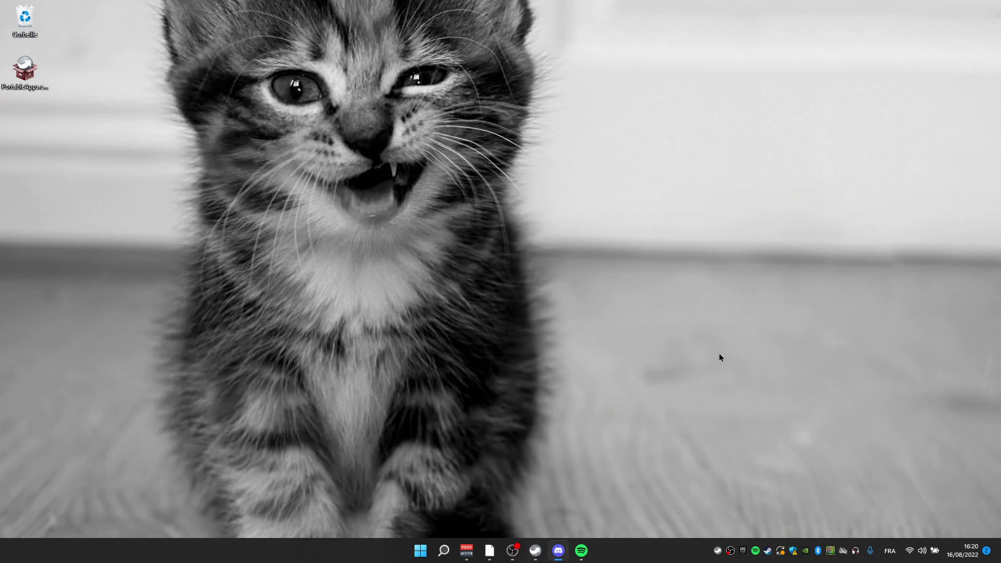
{"action": "left_click", "coordinate": [512, 550]}
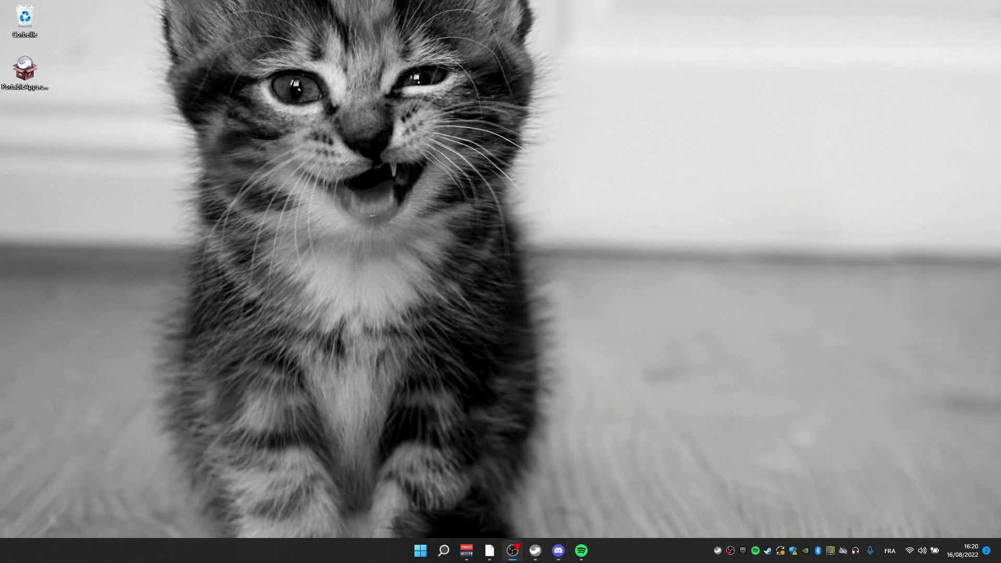